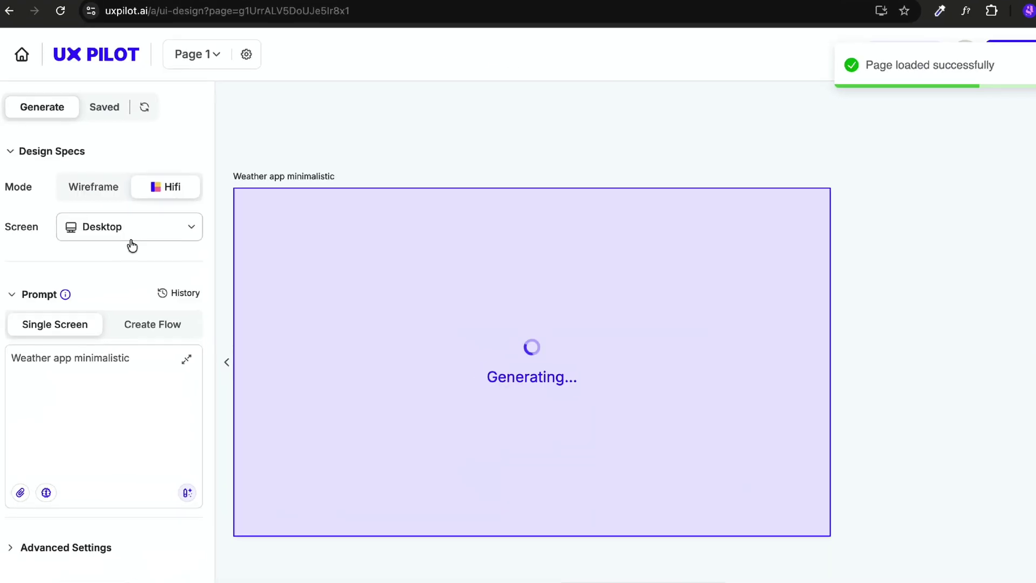
# Step: Choose Mobile screen and Wireframe mode for the minimalistic weather app generation
pyautogui.click(132, 225)
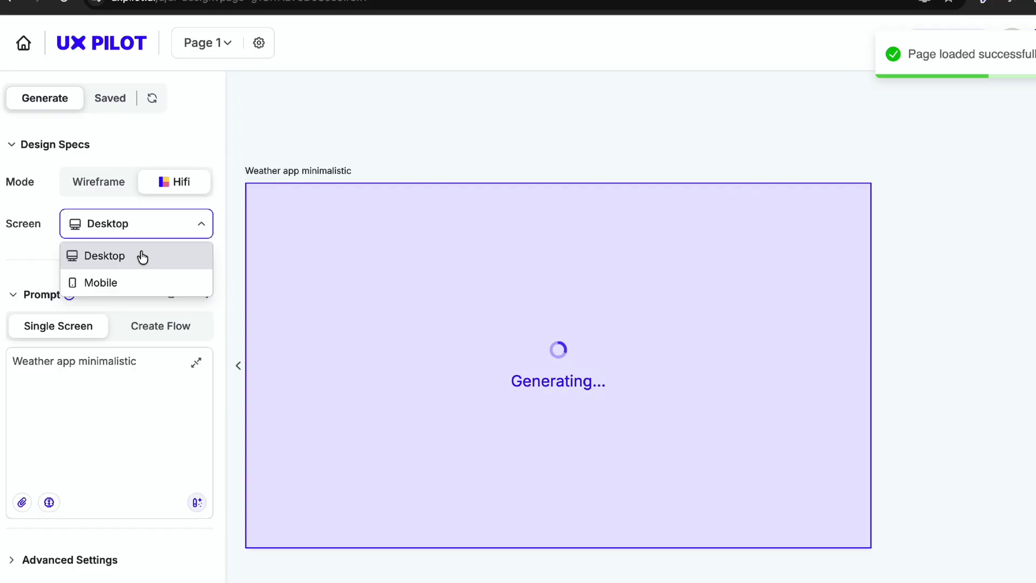
pyautogui.click(102, 281)
pyautogui.click(92, 185)
# Step: Attach a reference image to the weather app prompt, then switch to Create Flow mode
pyautogui.click(103, 397)
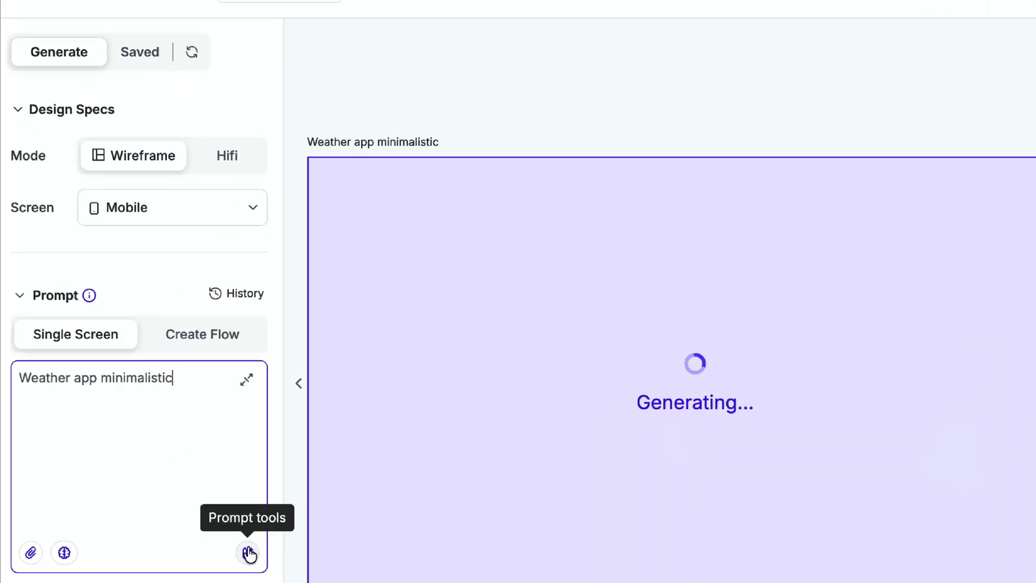
pyautogui.click(248, 553)
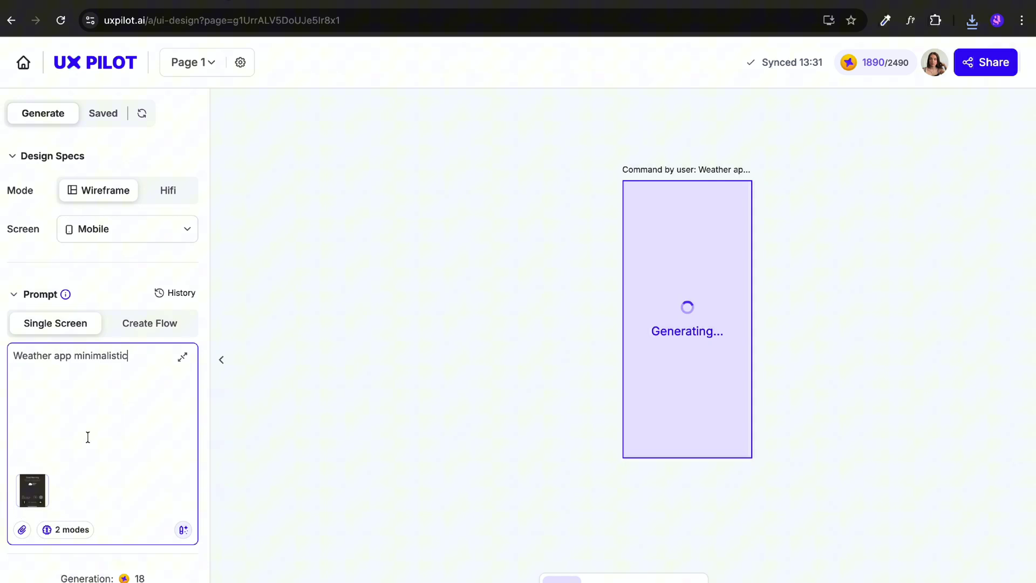
pyautogui.click(142, 324)
pyautogui.click(64, 388)
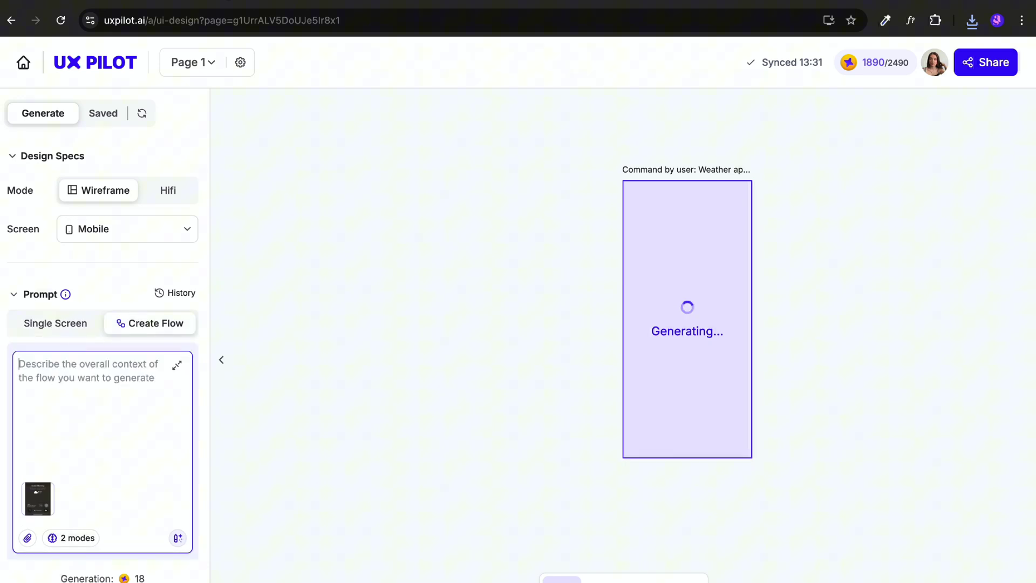
# Step: Enter the weather flow prompt and start a new collection named 'black design system'
pyautogui.write('Wea')
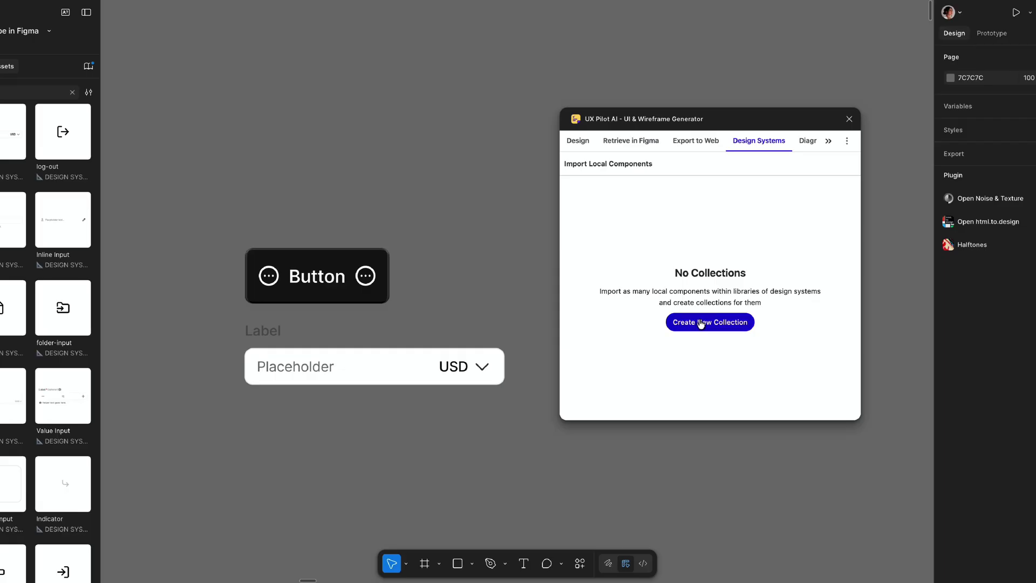
pyautogui.click(701, 322)
pyautogui.write('black design system')
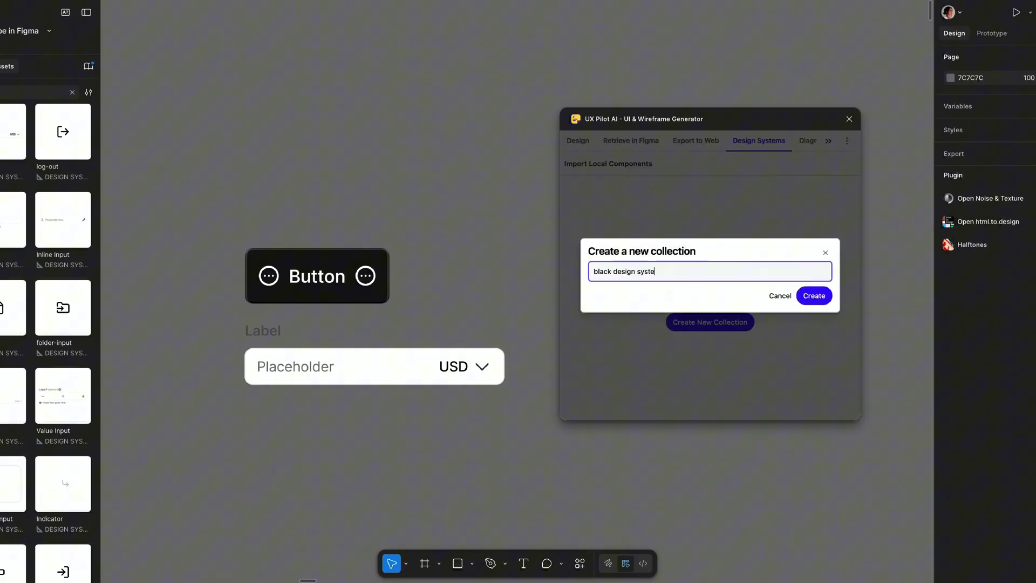
# Step: Create the collection and import the selected Button and Input components into it
pyautogui.click(815, 296)
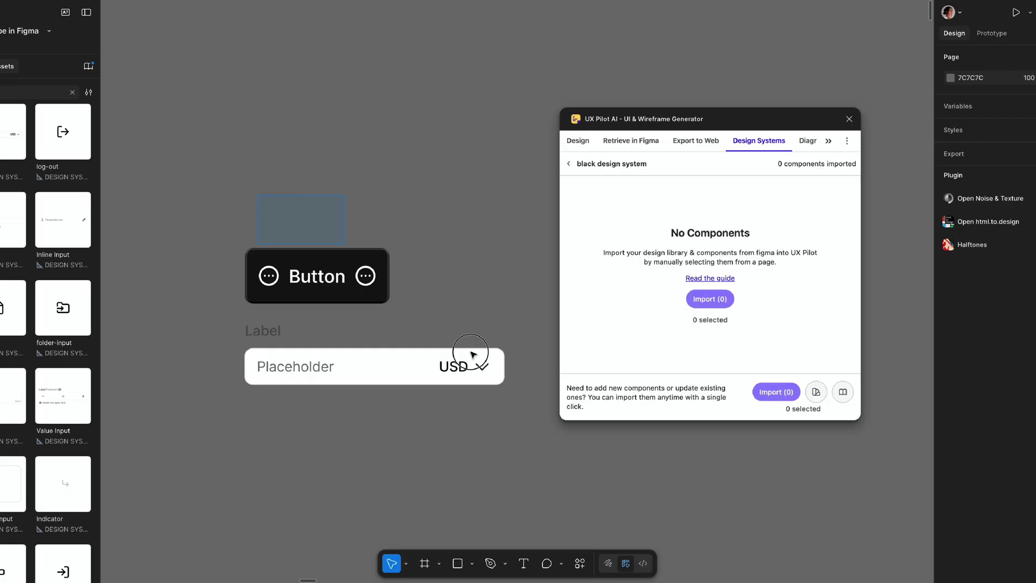
pyautogui.moveTo(257, 195); pyautogui.dragTo(471, 354)
pyautogui.click(710, 299)
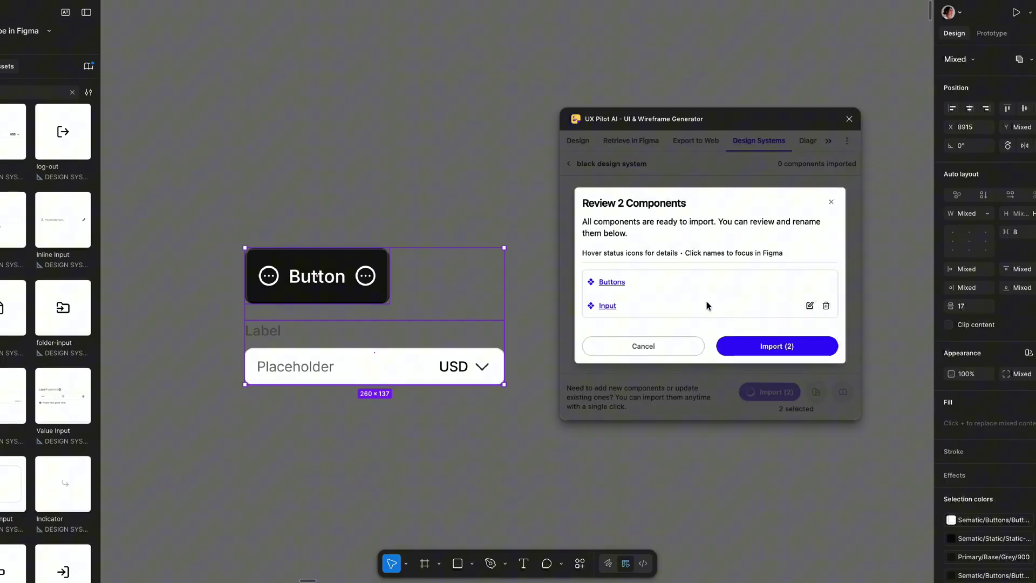
# Step: Confirm the import, autoflow six runner-weather screens, and generate three Homepage Dashboard variations
pyautogui.click(761, 346)
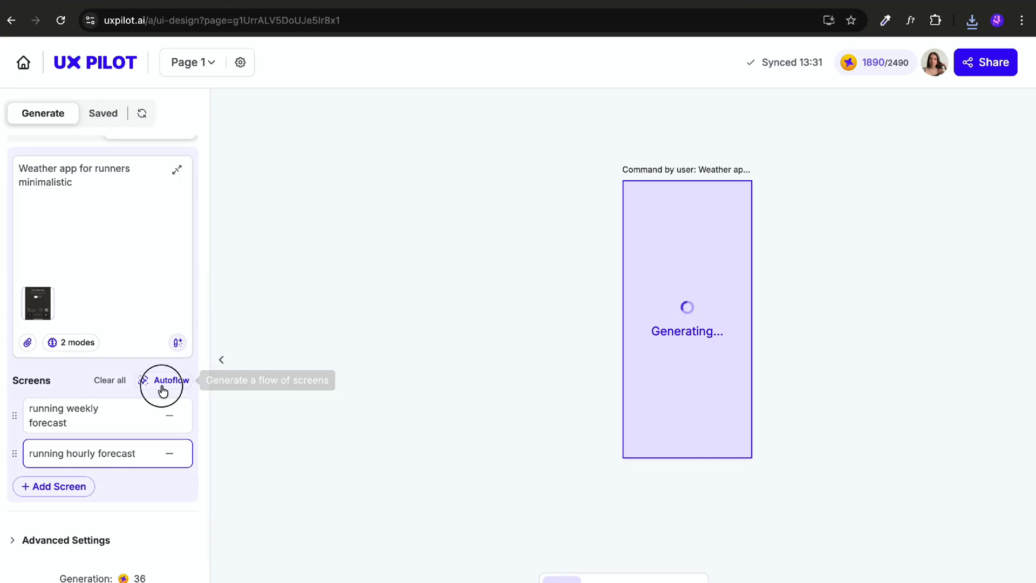
pyautogui.click(161, 387)
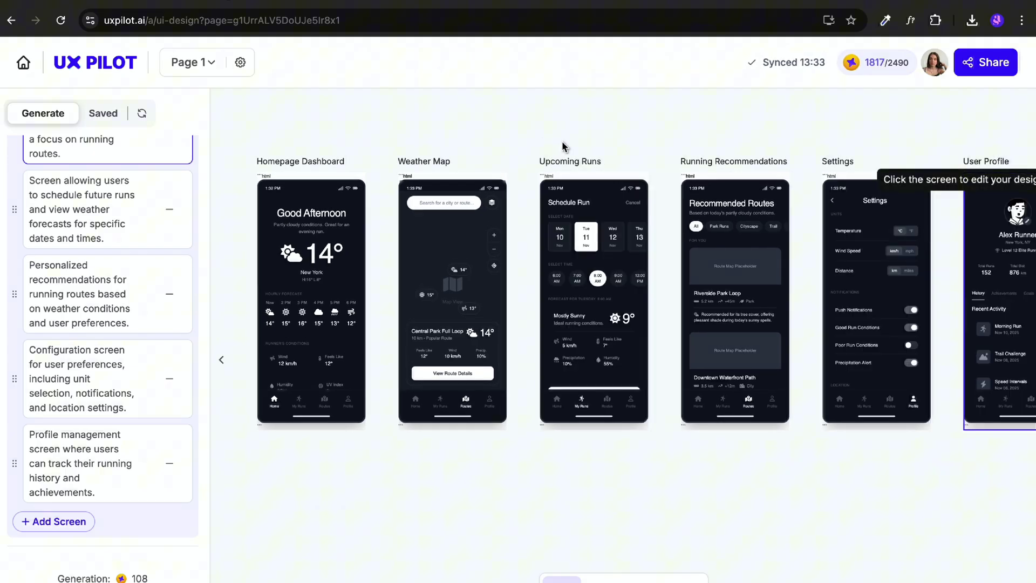
pyautogui.click(311, 227)
pyautogui.click(385, 184)
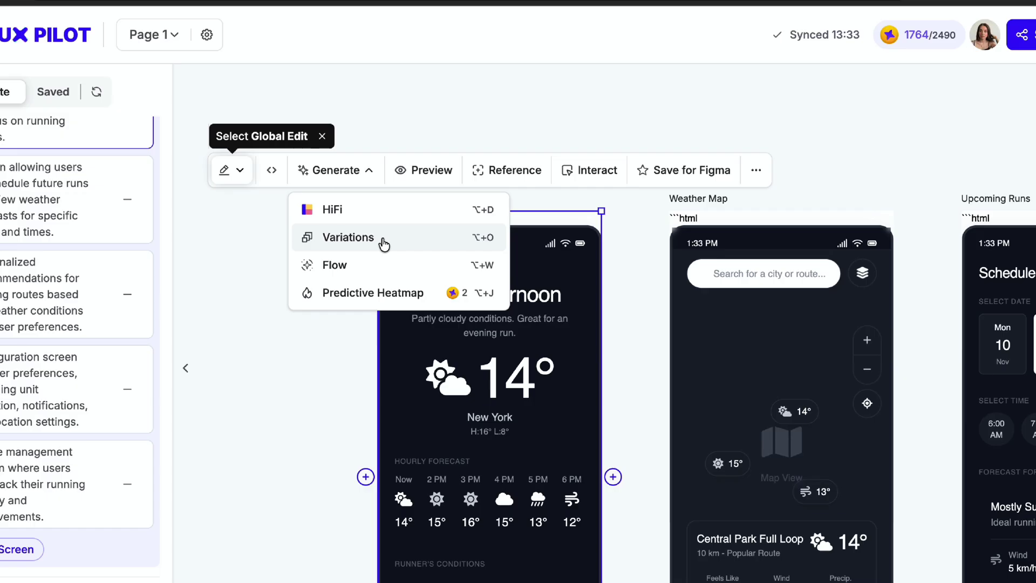
pyautogui.click(378, 240)
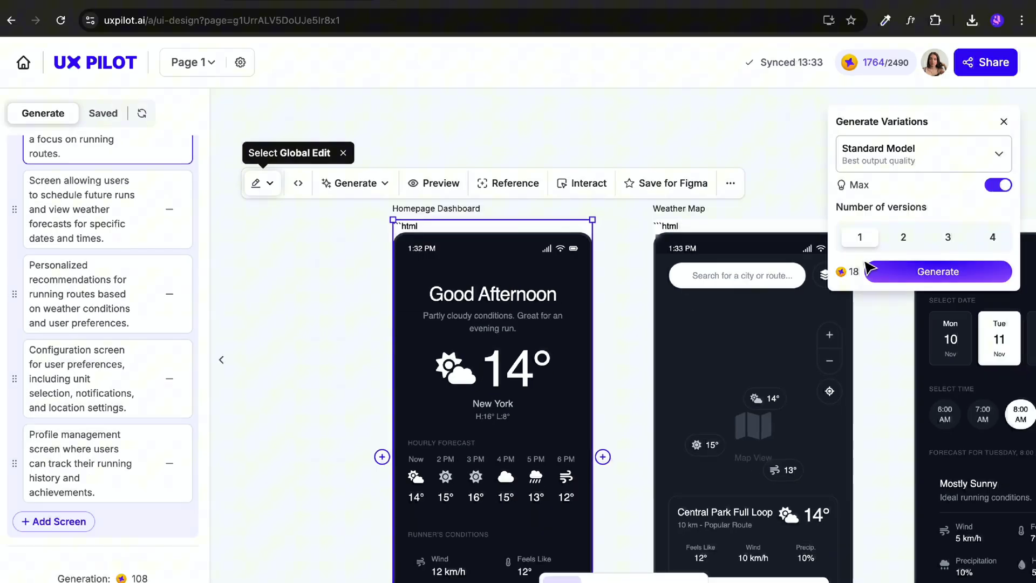
pyautogui.click(938, 272)
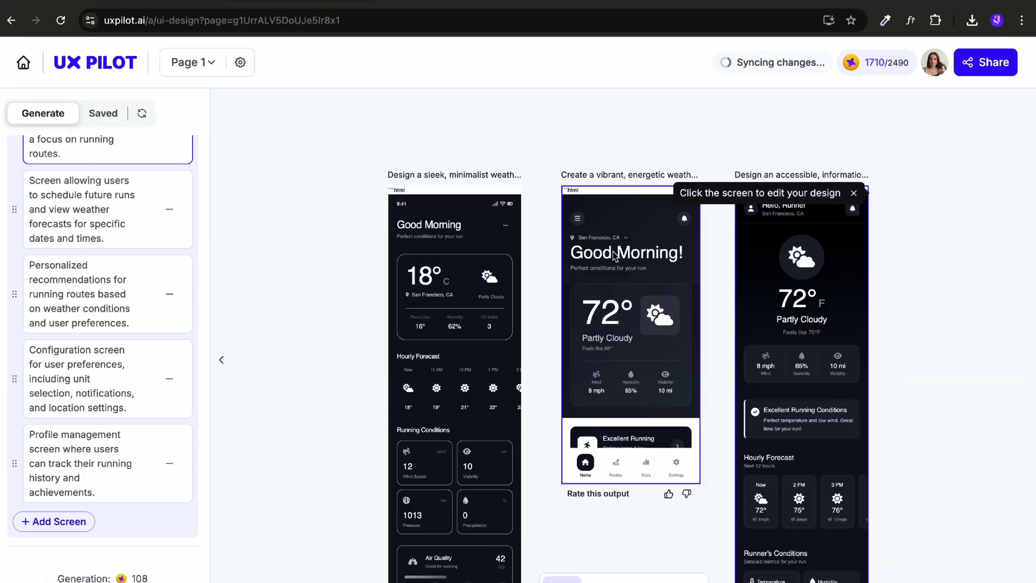
# Step: Preview the vibrant Homepage Dashboard variation full-size and scroll through its layout
pyautogui.click(592, 195)
pyautogui.click(573, 148)
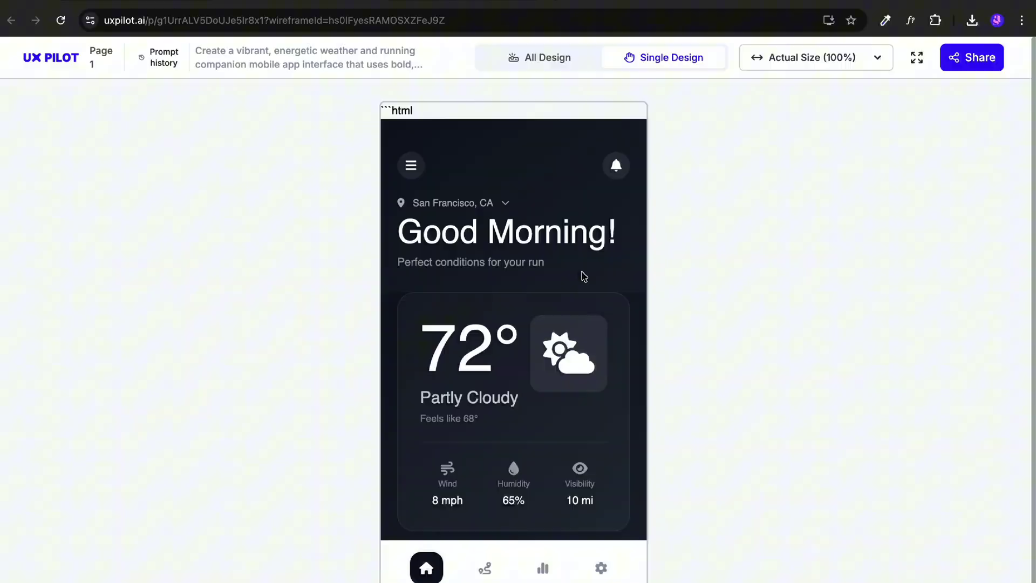
pyautogui.scroll(-8, 552, 335)
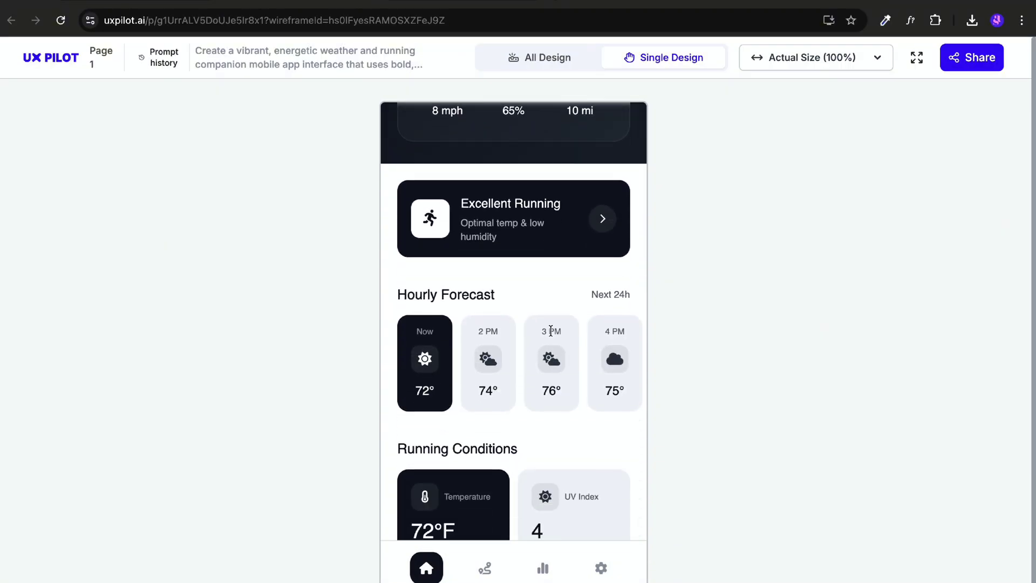
pyautogui.scroll(-15, 552, 335)
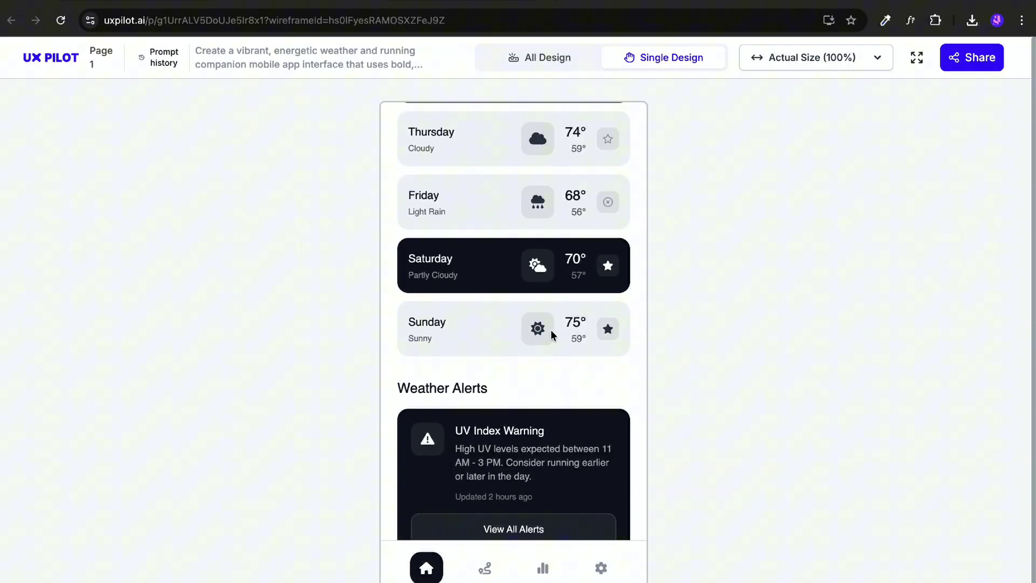
pyautogui.press('Escape')
# Step: Select all six running-app flow screens and save them for Figma
pyautogui.moveTo(345, 145); pyautogui.dragTo(875, 389)
pyautogui.hscroll(-4, 695, 359)
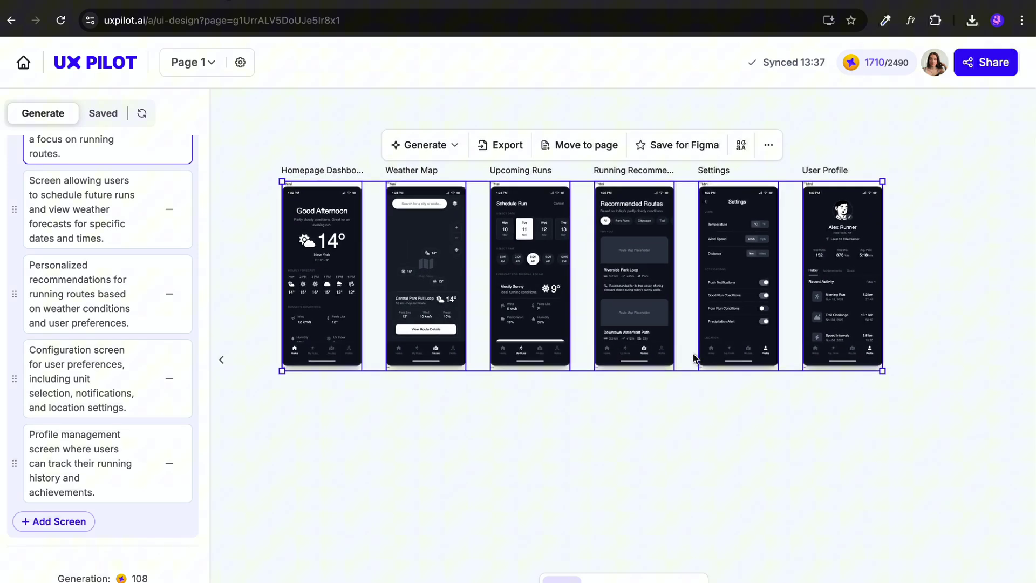
pyautogui.click(684, 153)
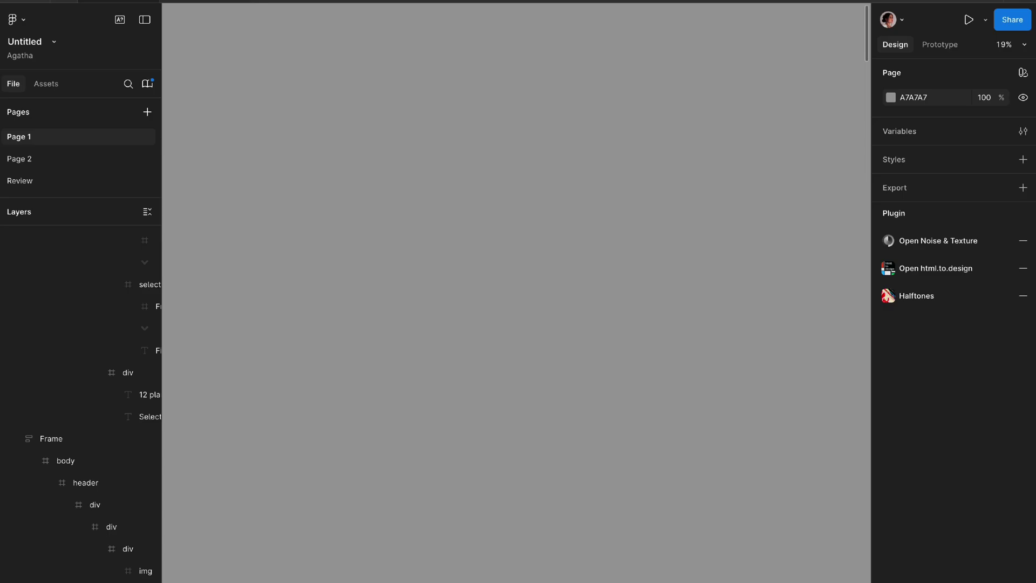
pyautogui.hotkey('ctrl', '/')
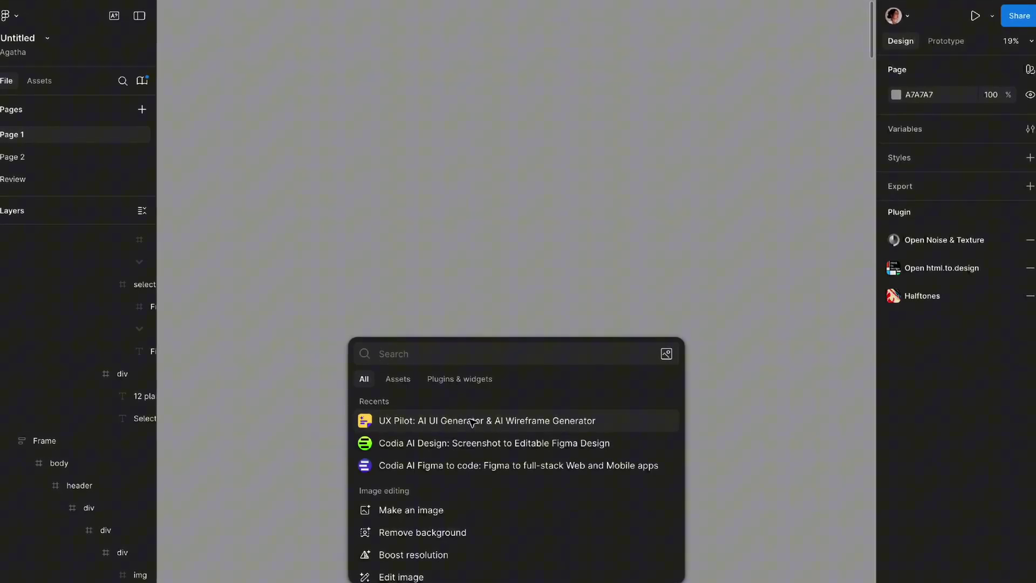
# Step: Launch UX Pilot in Figma and bring the saved Group 5 screens into the file
pyautogui.click(469, 420)
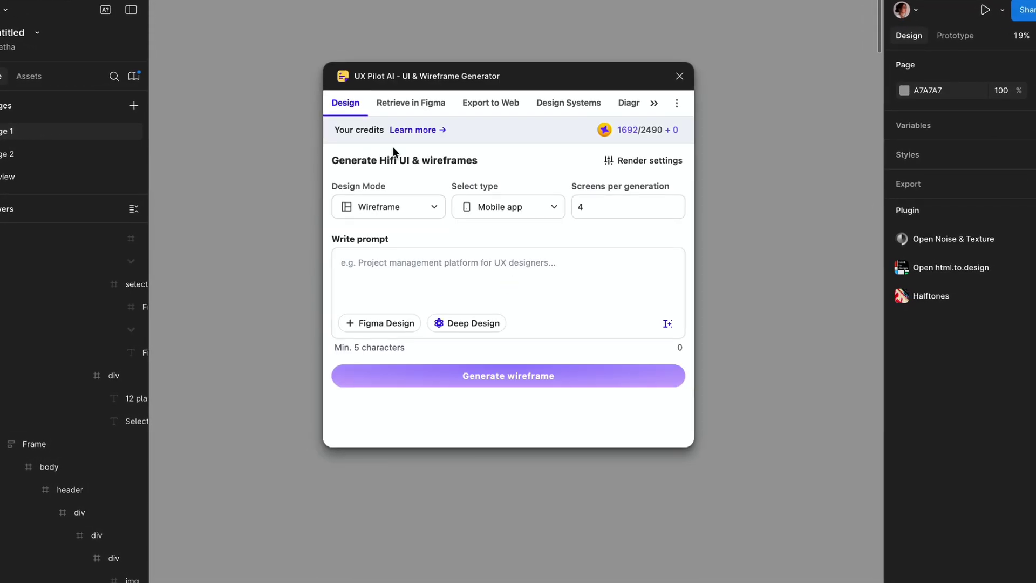
pyautogui.click(400, 107)
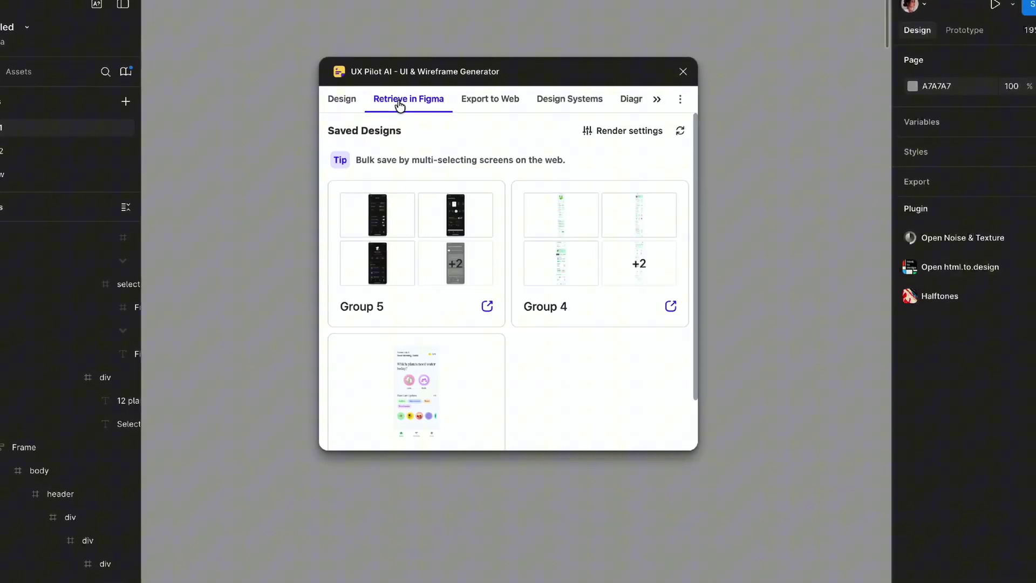
pyautogui.click(440, 242)
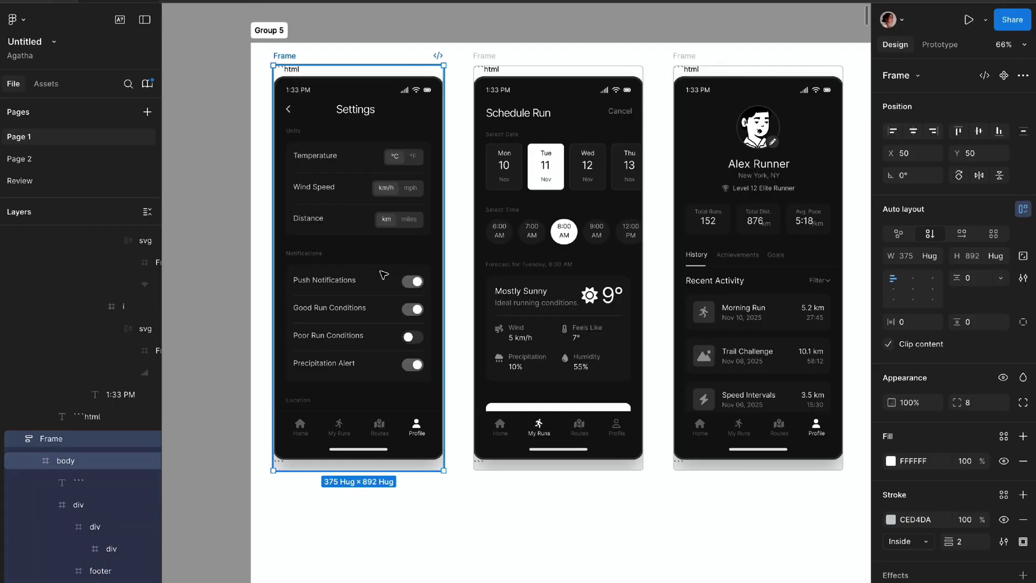
# Step: Change the fill of the Settings screen's Units card to red
pyautogui.click(359, 150)
pyautogui.scroll(5, 358, 150)
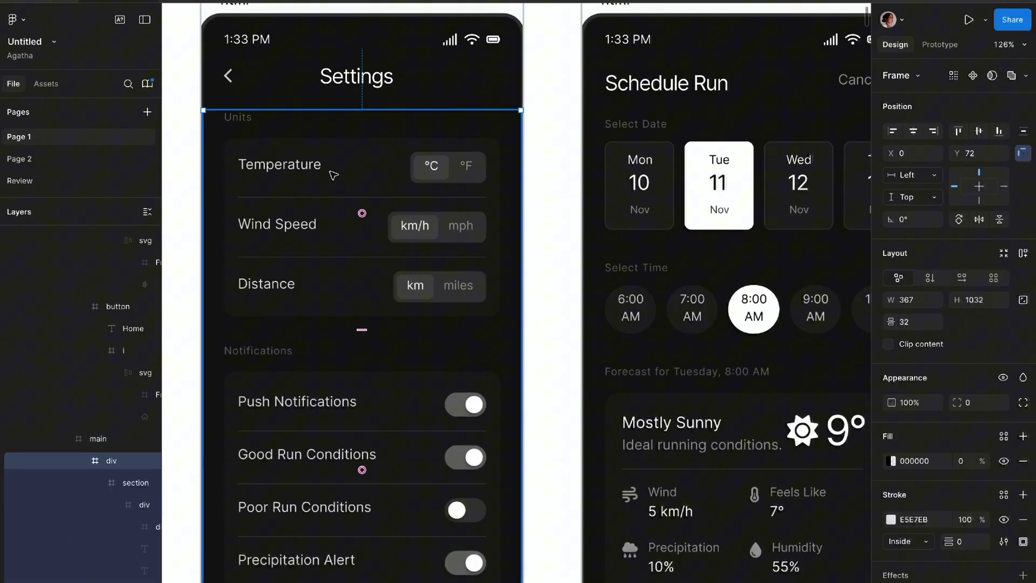
pyautogui.click(333, 175)
pyautogui.click(332, 174)
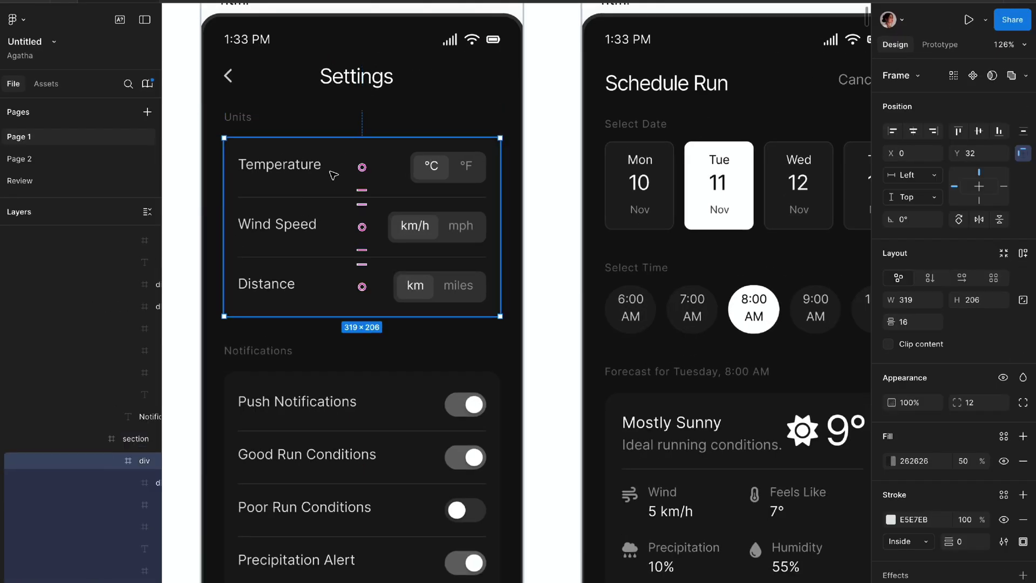
pyautogui.click(892, 461)
pyautogui.moveTo(772, 381); pyautogui.dragTo(836, 315)
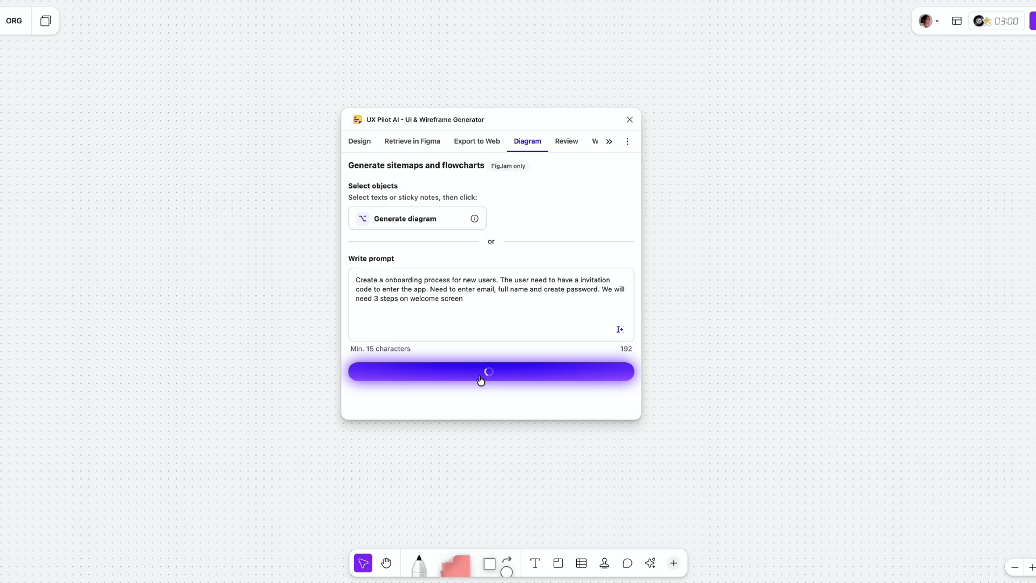
pyautogui.scroll(10, 127, 245)
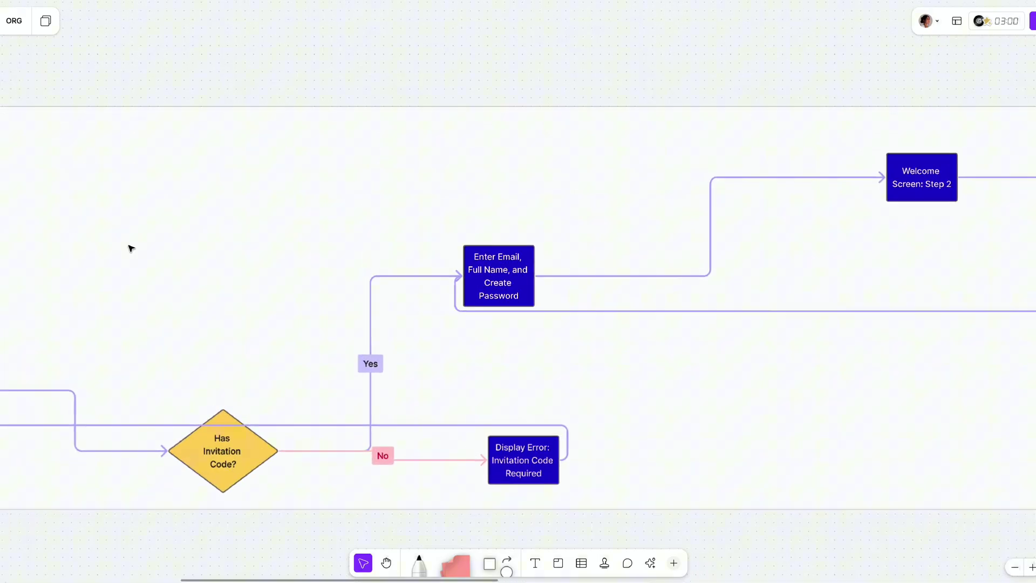
pyautogui.hscroll(2, 216, 250)
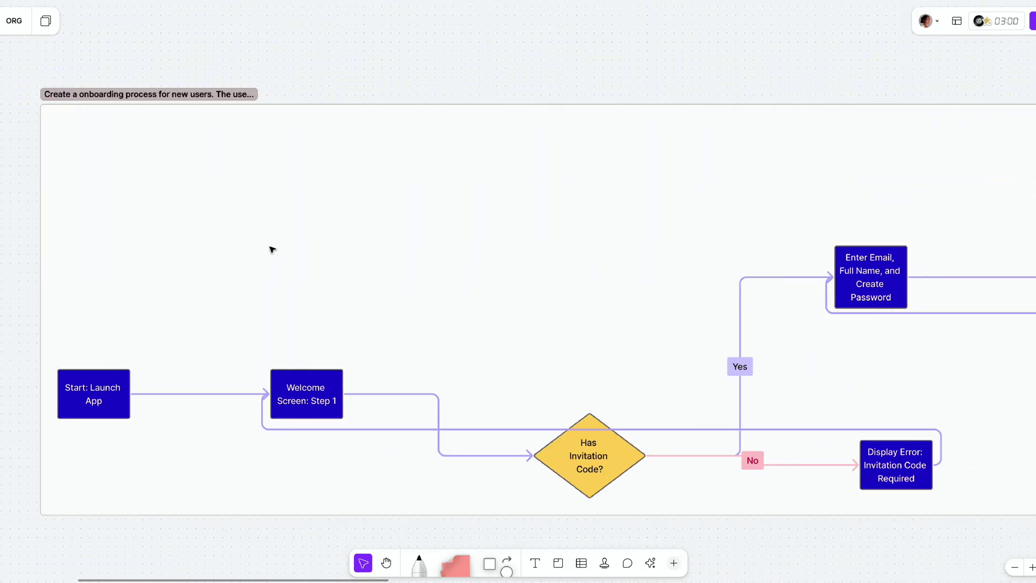
pyautogui.hscroll(20, 272, 249)
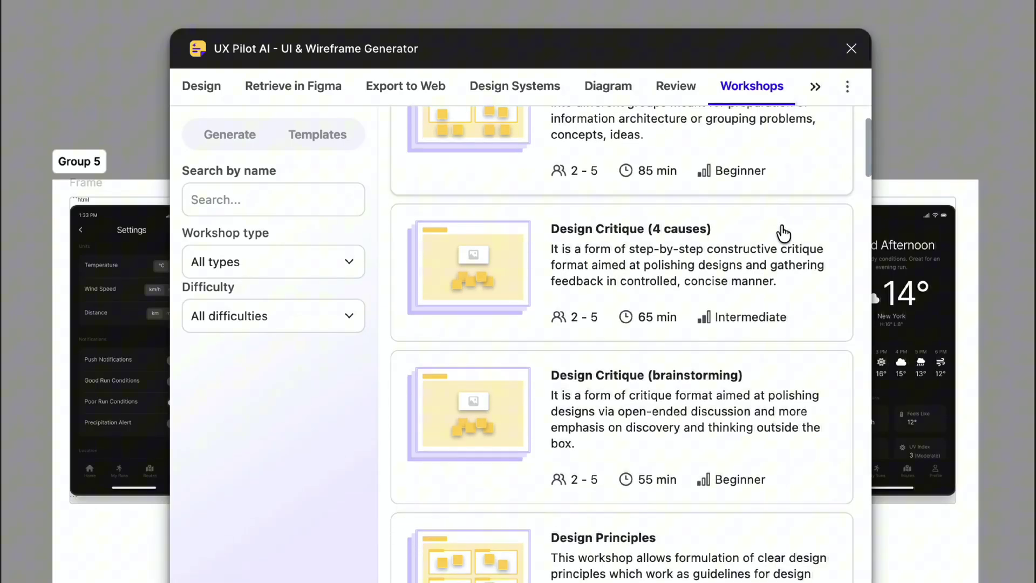
# Step: Browse UX Pilot's workshop templates and open the Design Critique (brainstorming) workshop details
pyautogui.scroll(-5, 784, 233)
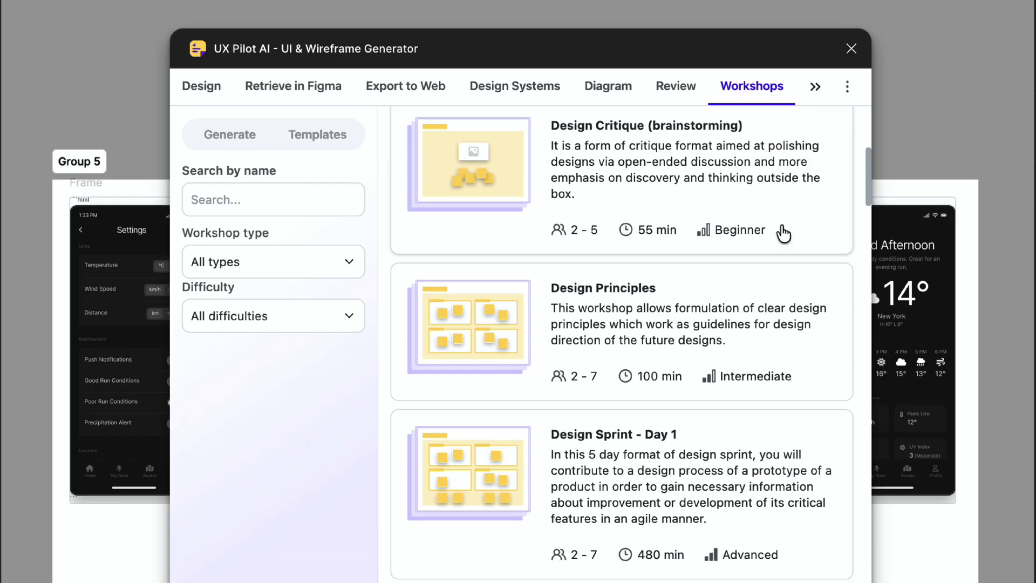
pyautogui.scroll(-2, 788, 270)
pyautogui.scroll(1, 809, 232)
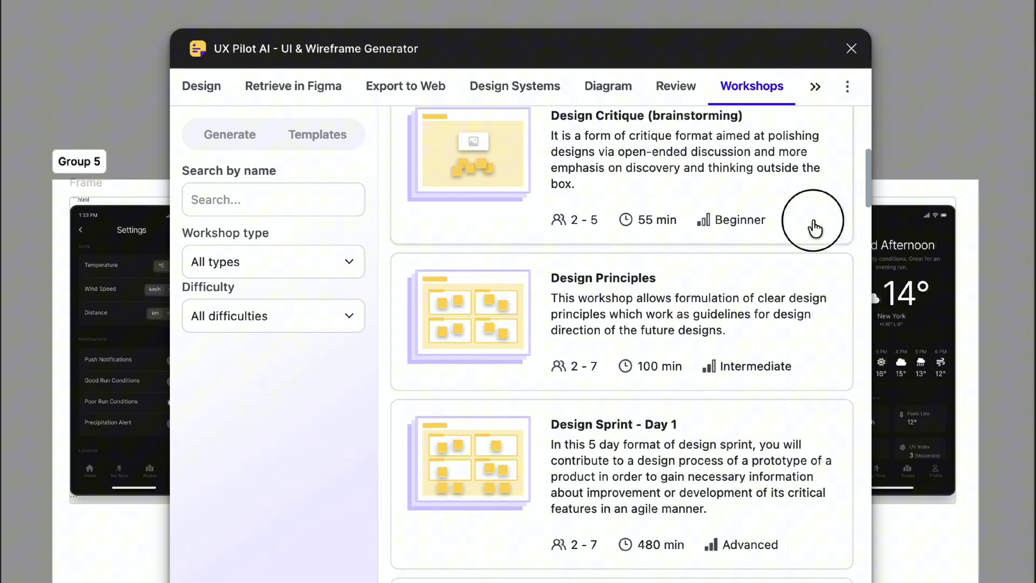
pyautogui.click(815, 229)
pyautogui.hscroll(2, 676, 277)
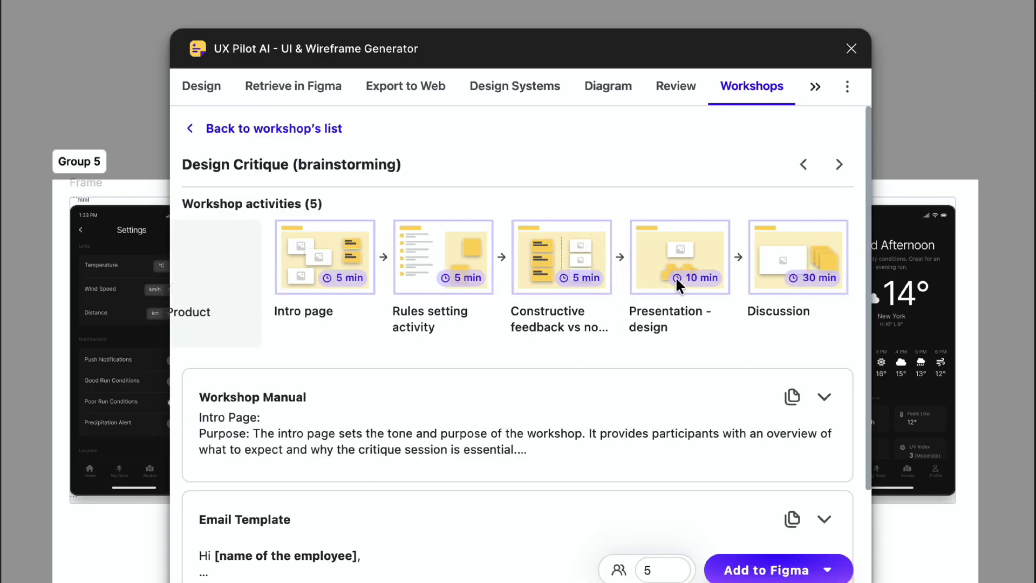
pyautogui.hscroll(-2, 676, 276)
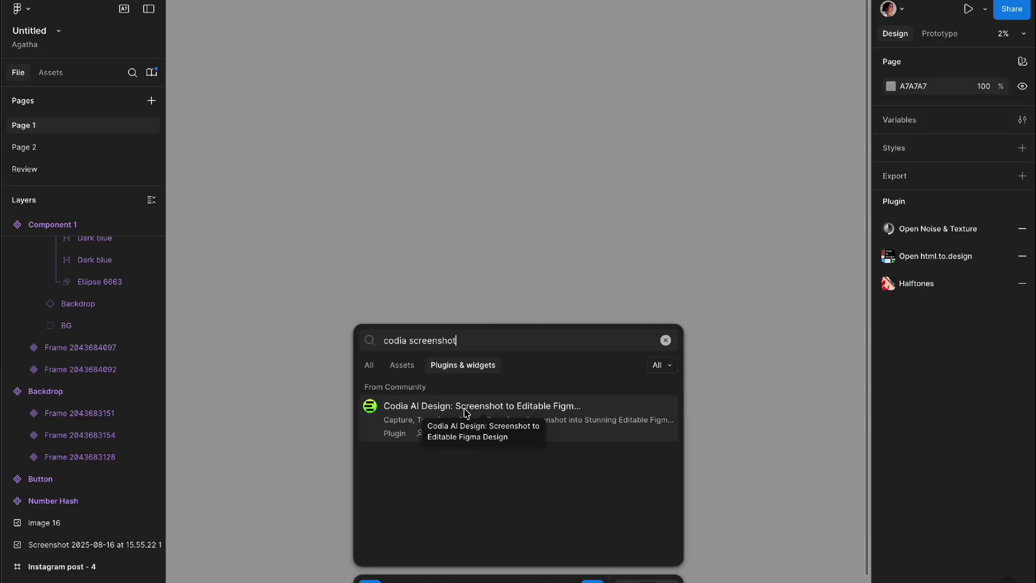
# Step: Run Codia AI Design and convert the Instagram profile screenshot into a Figma design
pyautogui.click(467, 410)
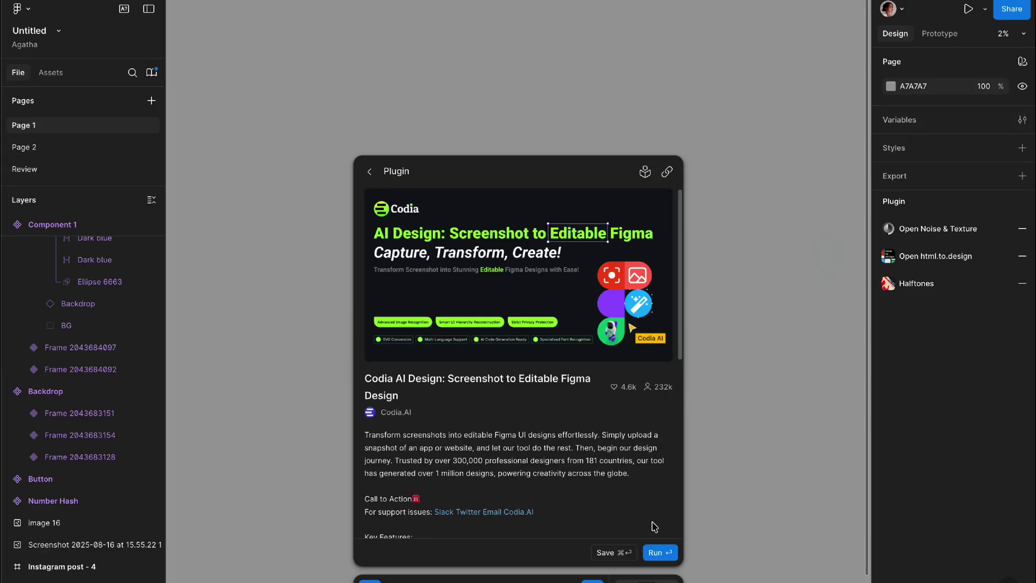
pyautogui.click(661, 553)
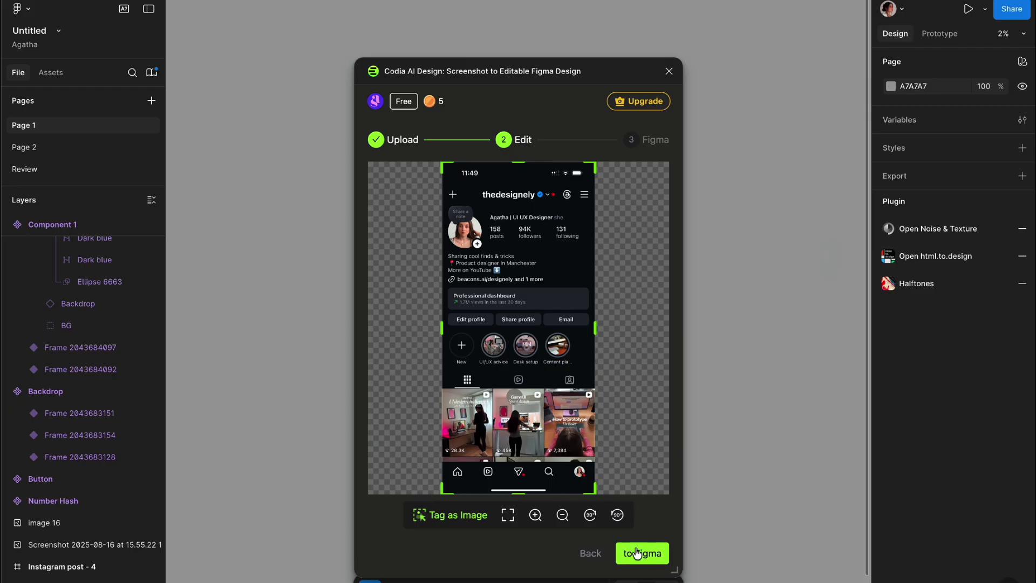
pyautogui.click(652, 556)
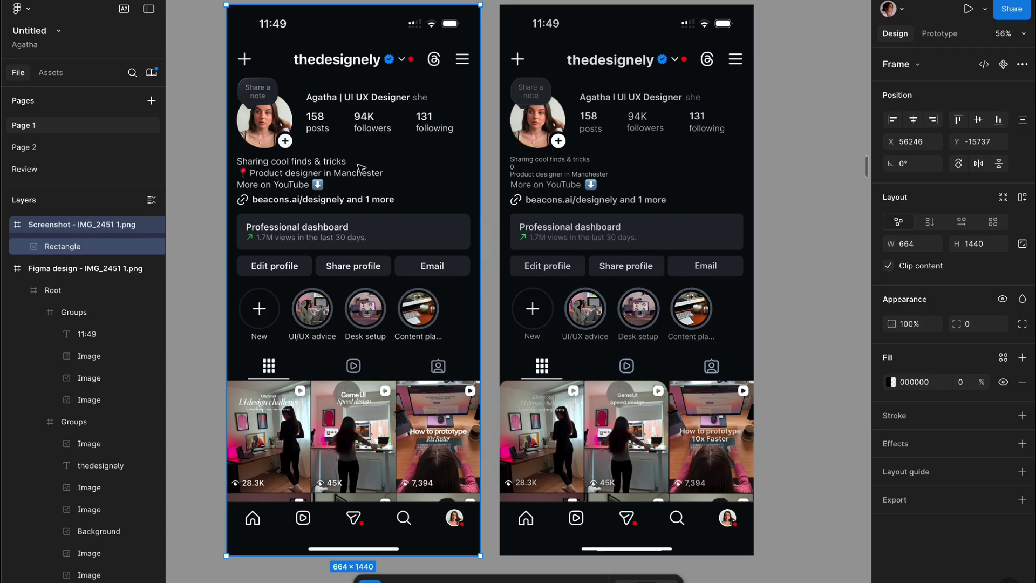
# Step: Drill into the profile header group of the converted Instagram design
pyautogui.hscroll(2, 361, 169)
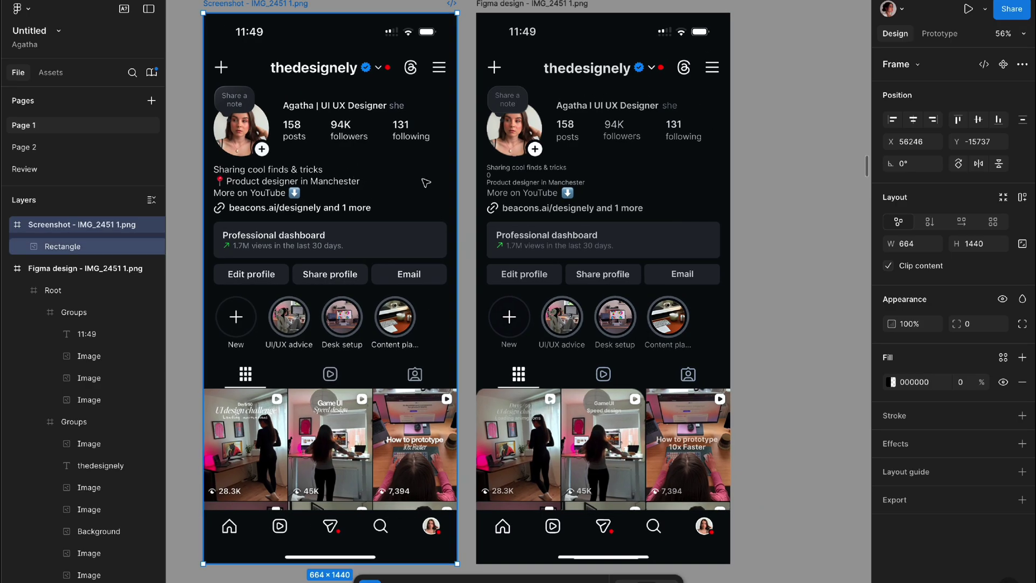
pyautogui.click(590, 197)
pyautogui.doubleClick(591, 196)
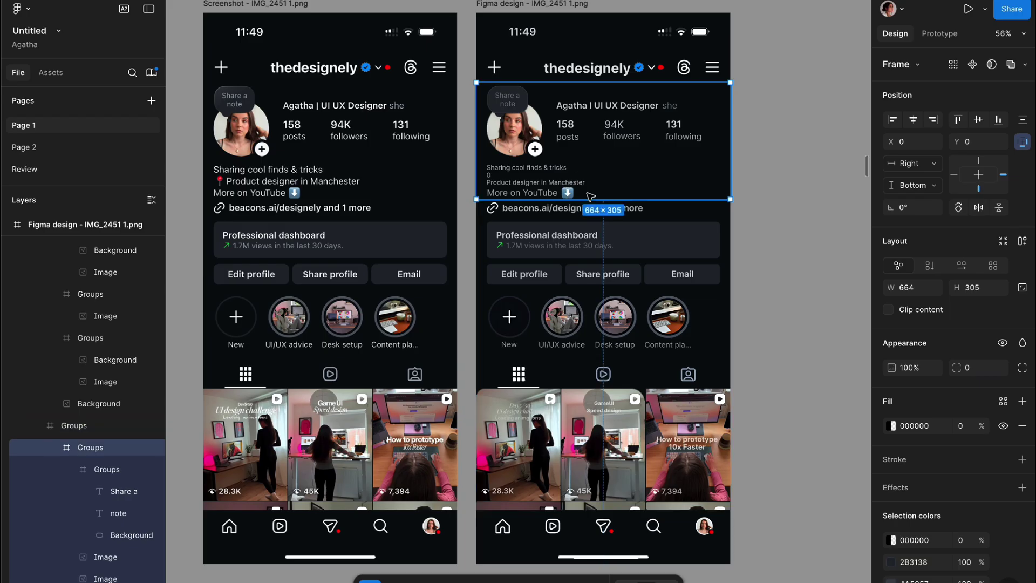
pyautogui.scroll(3, 591, 197)
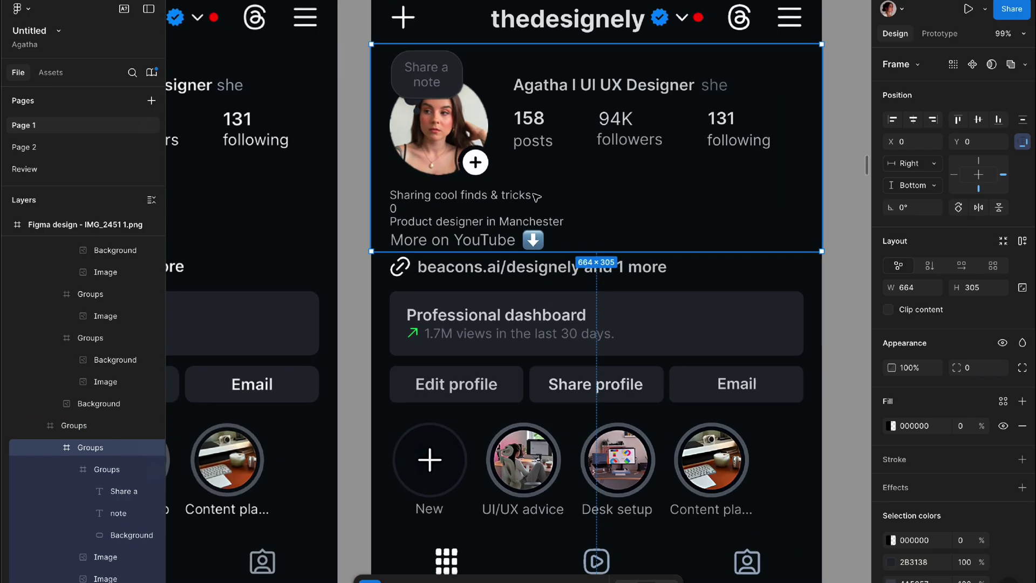
pyautogui.scroll(-2, 718, 199)
# Step: Edit the Share profile button's text, then select the stories row group
pyautogui.doubleClick(717, 198)
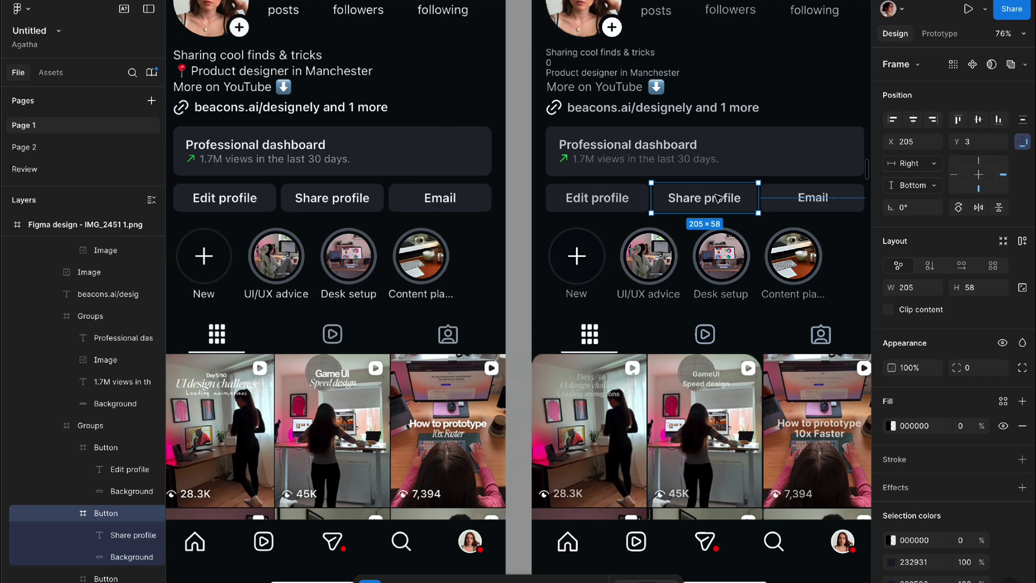
pyautogui.doubleClick(723, 207)
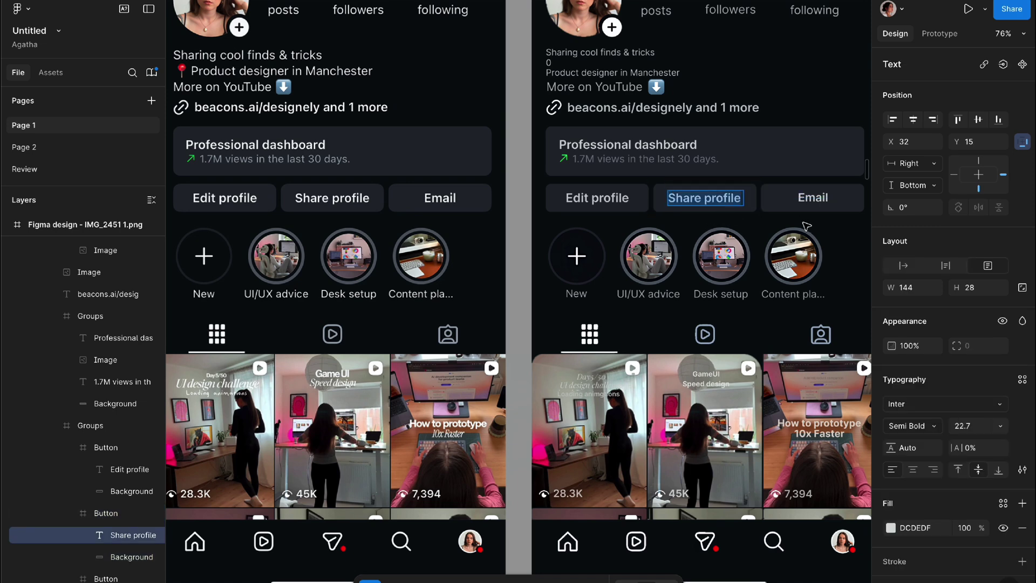
pyautogui.press('Escape')
pyautogui.scroll(2, 718, 244)
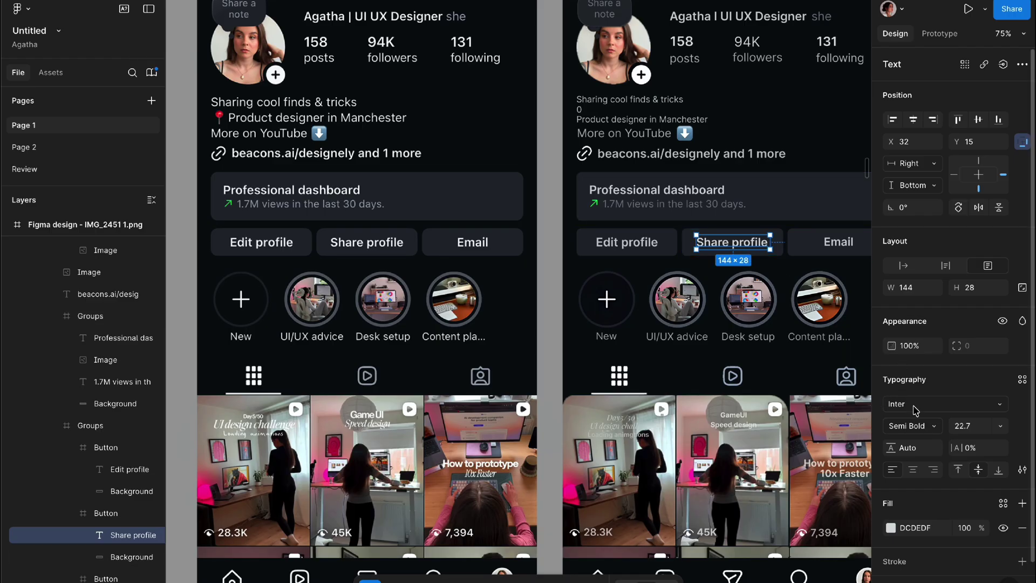
pyautogui.scroll(2, 803, 323)
pyautogui.click(802, 323)
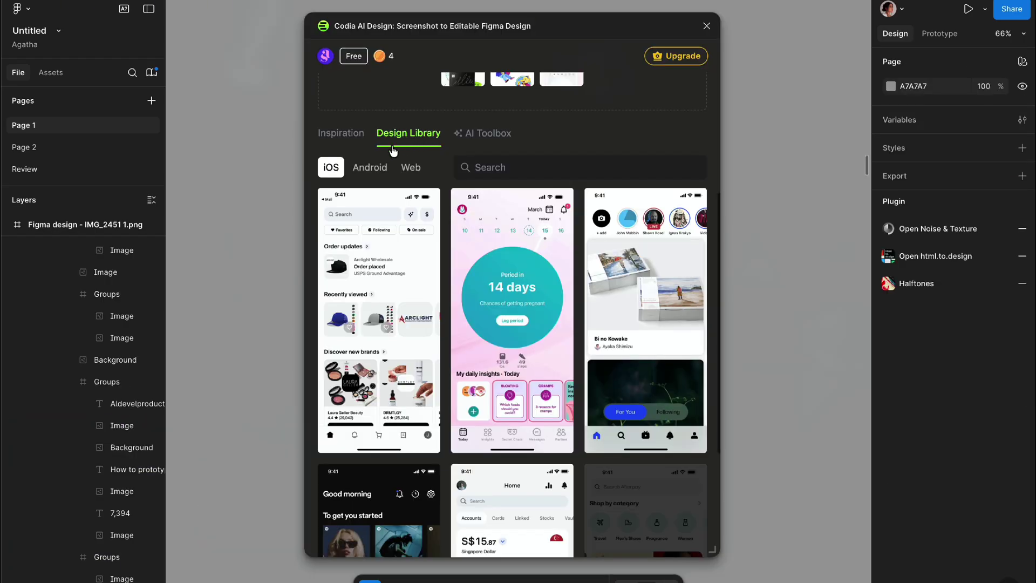
# Step: Open the Coinbase iOS screens in Codia's Design Library and scroll through them
pyautogui.scroll(-4, 510, 324)
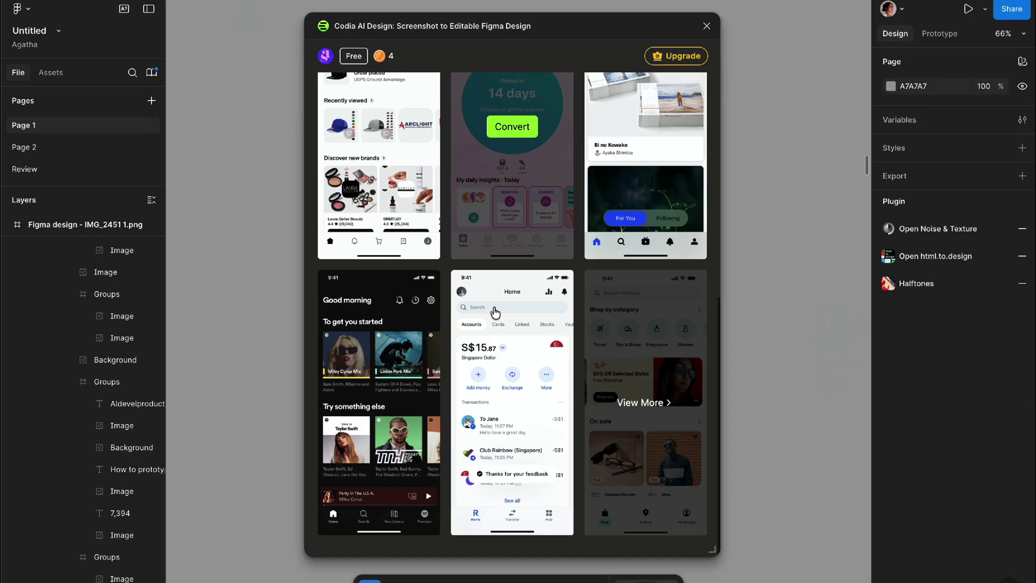
pyautogui.click(575, 499)
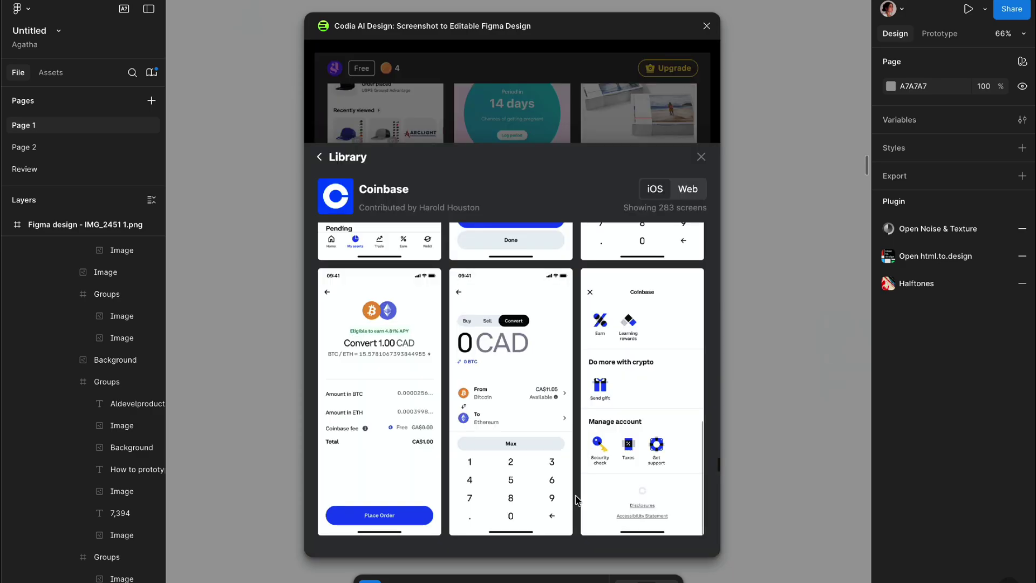
pyautogui.scroll(-2, 576, 499)
pyautogui.moveTo(523, 347)
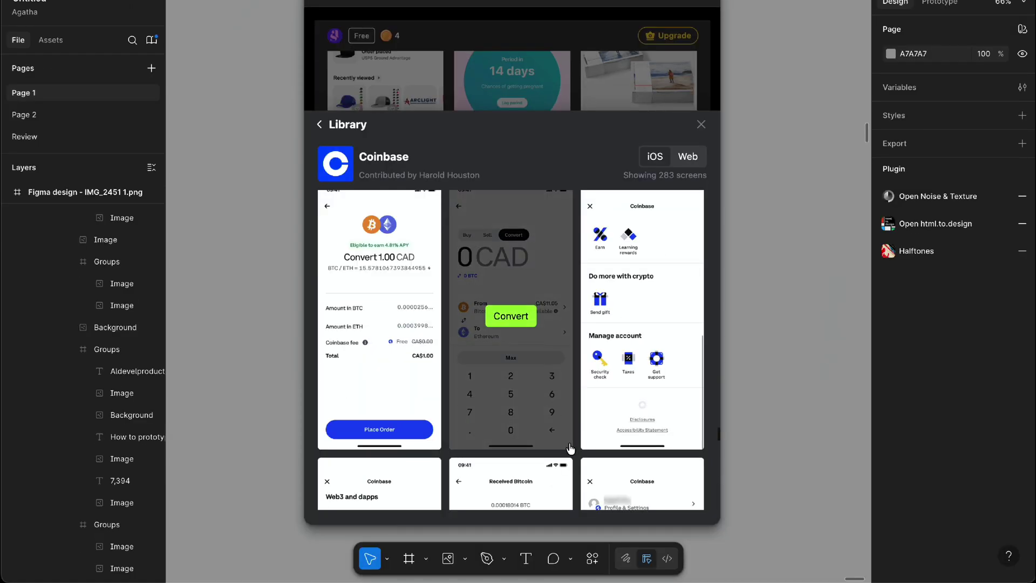
pyautogui.scroll(-3, 576, 470)
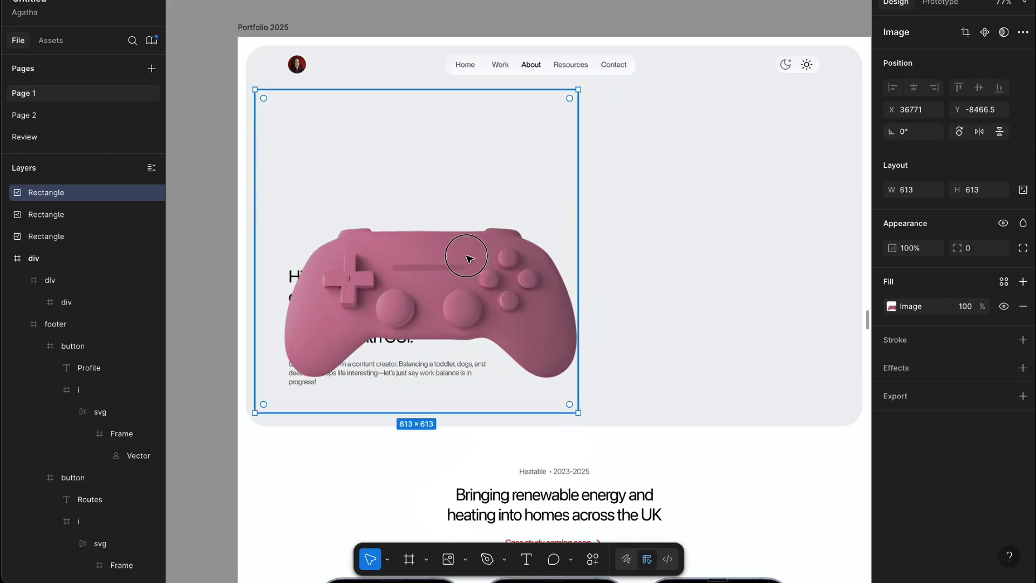
# Step: Enlarge the pink game-controller image to 613×613 over the Portfolio 2025 hero
pyautogui.moveTo(470, 259); pyautogui.dragTo(727, 216)
pyautogui.scroll(2, 726, 215)
pyautogui.hscroll(-5, 727, 215)
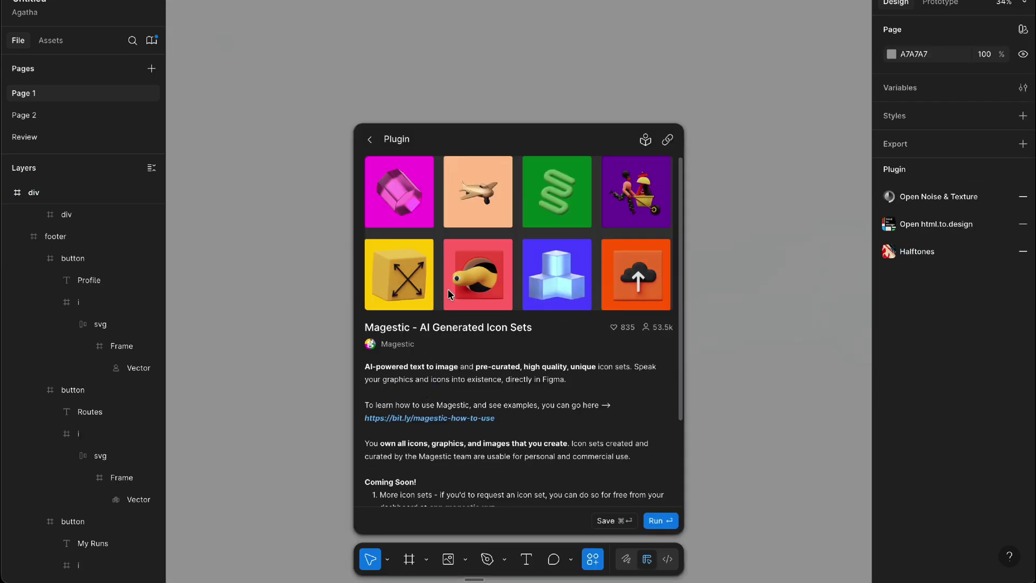
# Step: Generate a 'pixel calendar' Ceramic Pink 3D icon in Magestic and place it on the canvas
pyautogui.scroll(-5, 537, 253)
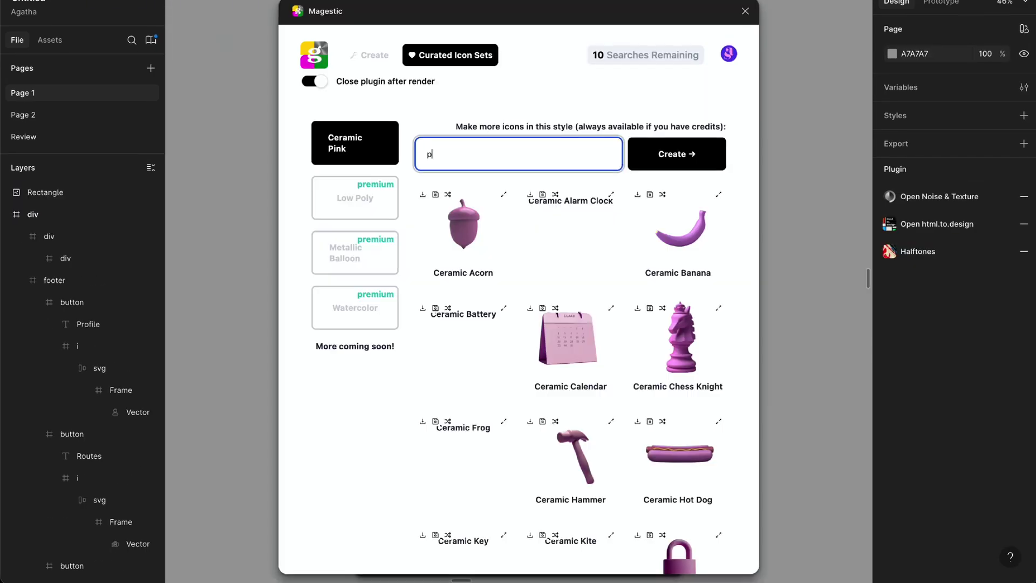
pyautogui.write('ixel calendare')
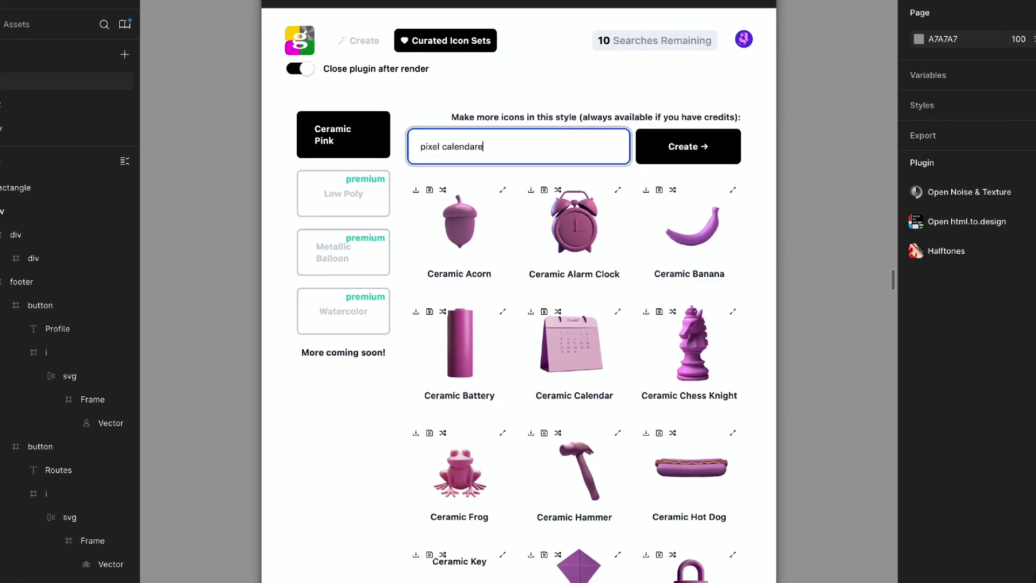
pyautogui.press('BackSpace')
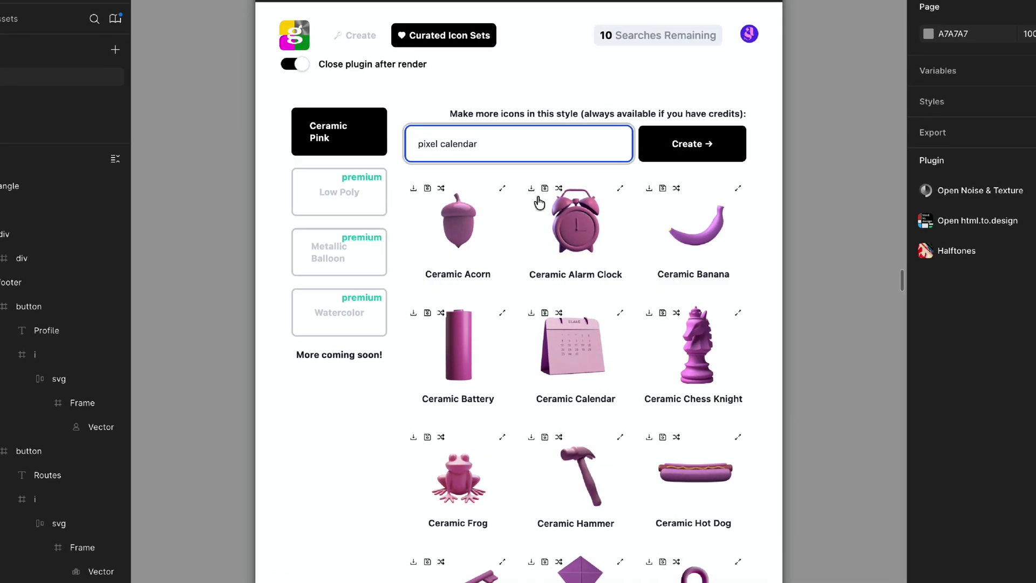
pyautogui.press('Return')
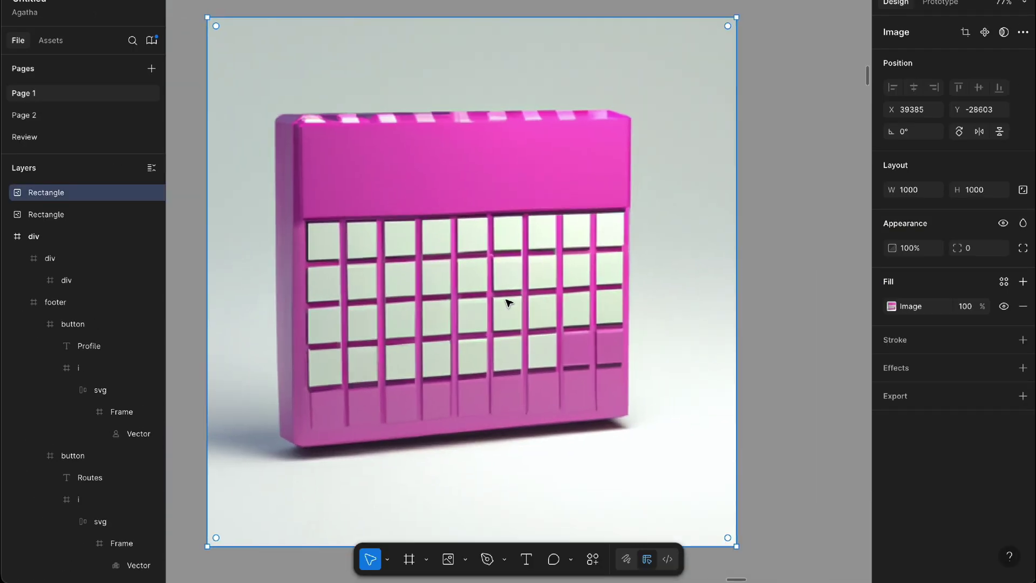
pyautogui.click(796, 274)
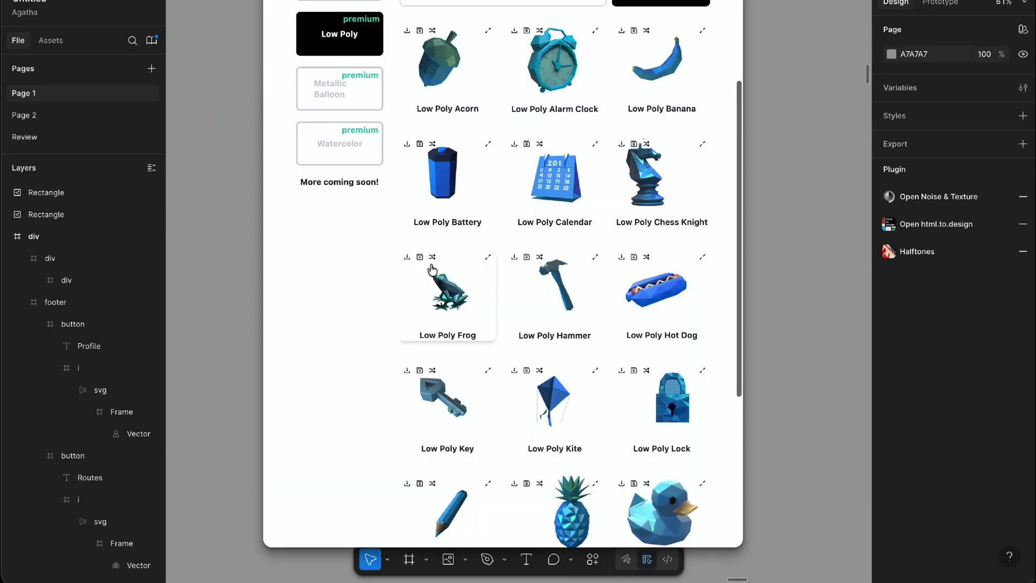
# Step: Browse Magestic's Metallic Balloon icon style set
pyautogui.click(340, 93)
pyautogui.scroll(-1, 404, 282)
pyautogui.scroll(1, 405, 283)
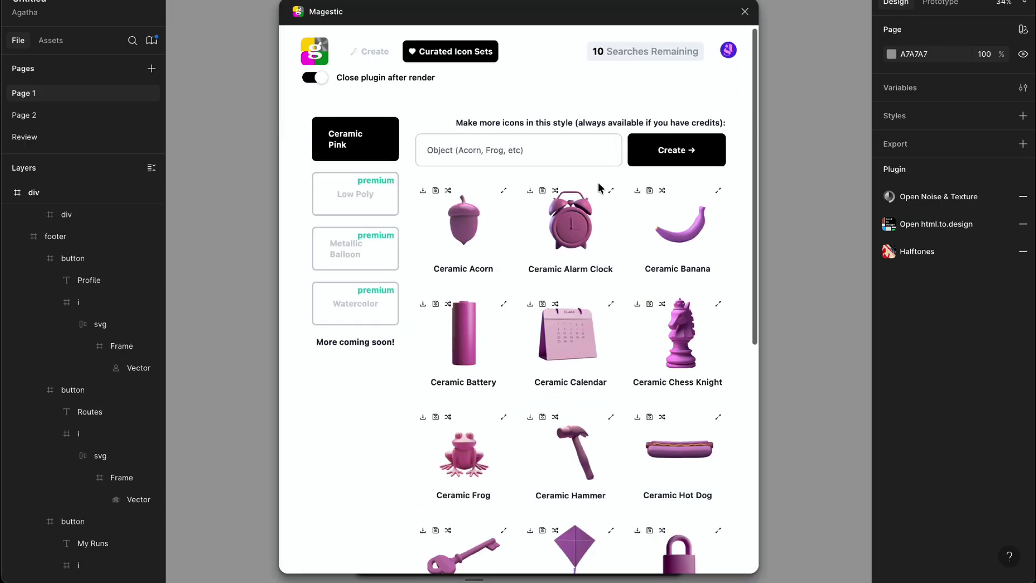
pyautogui.scroll(-5, 599, 187)
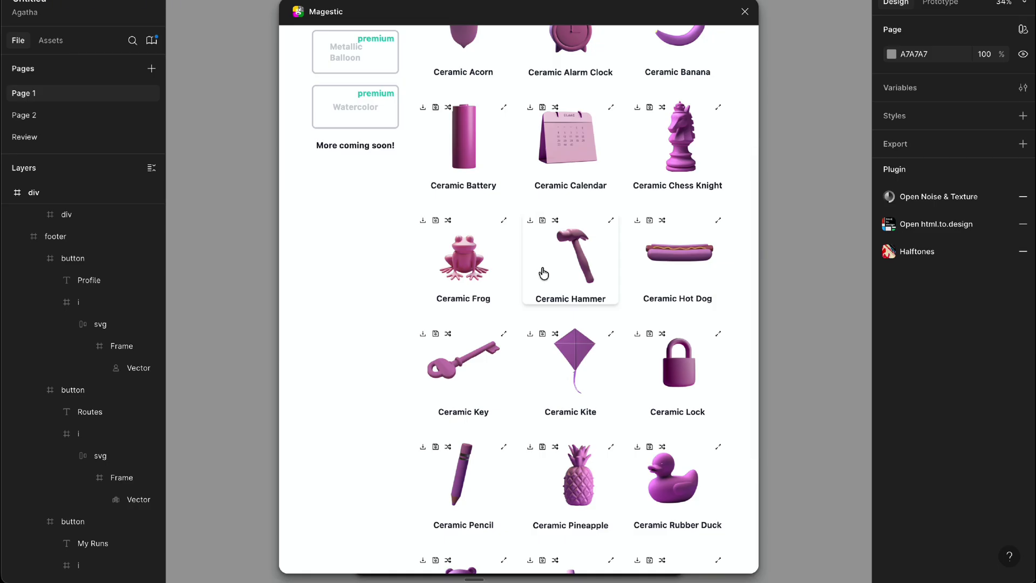
pyautogui.scroll(-5, 541, 274)
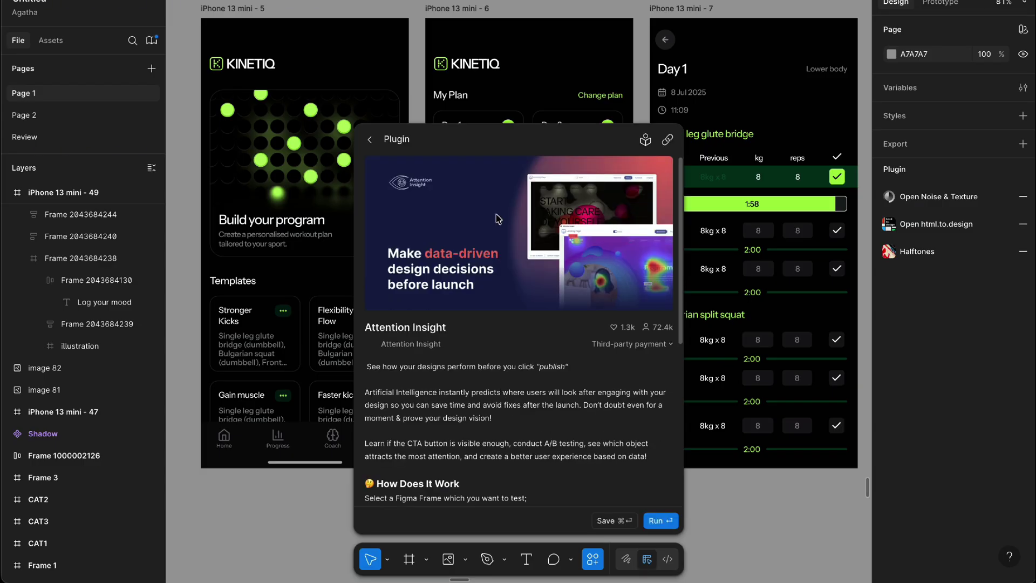
# Step: Run a mobile Single Design Analysis on the iPhone 13 mini - 5 frame and review the heatmap scores
pyautogui.click(656, 523)
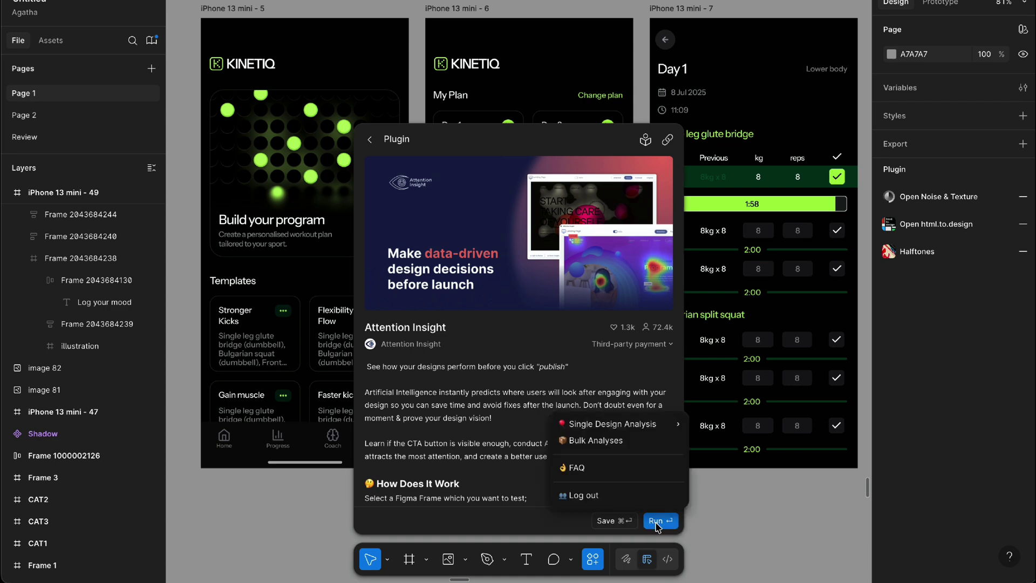
pyautogui.moveTo(614, 424)
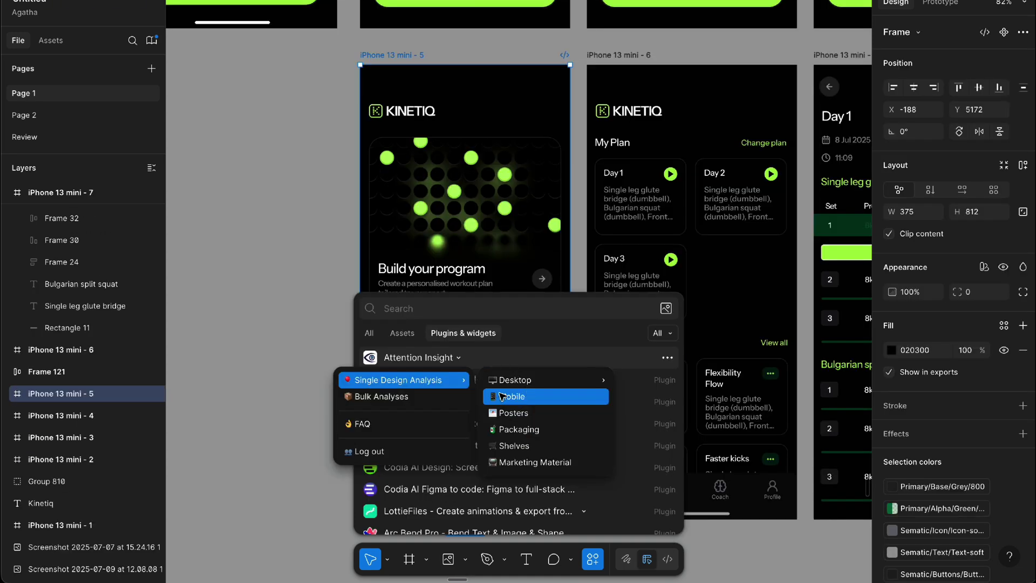
pyautogui.click(501, 398)
pyautogui.scroll(-2, 660, 193)
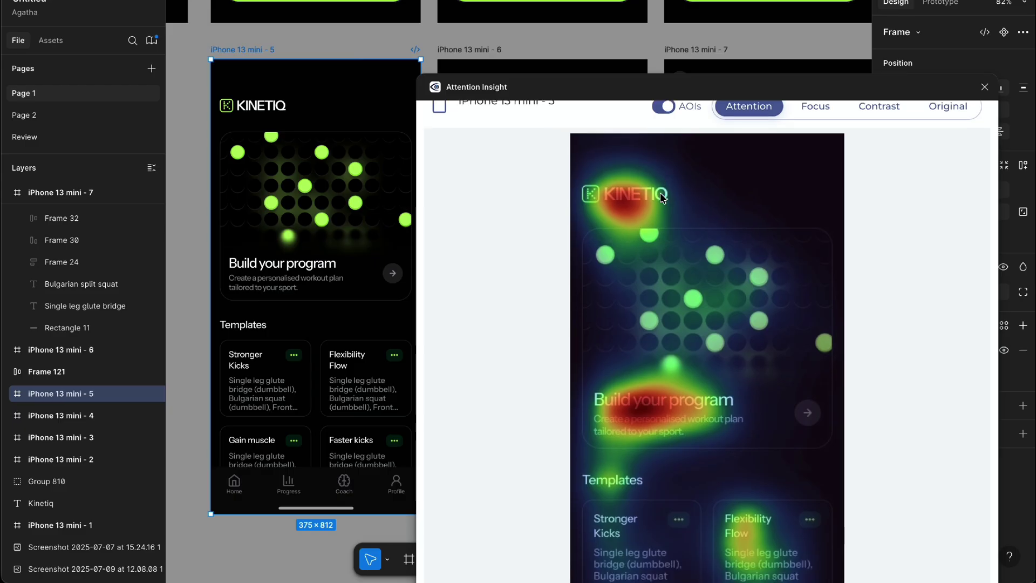
pyautogui.scroll(-3, 660, 192)
pyautogui.moveTo(717, 503)
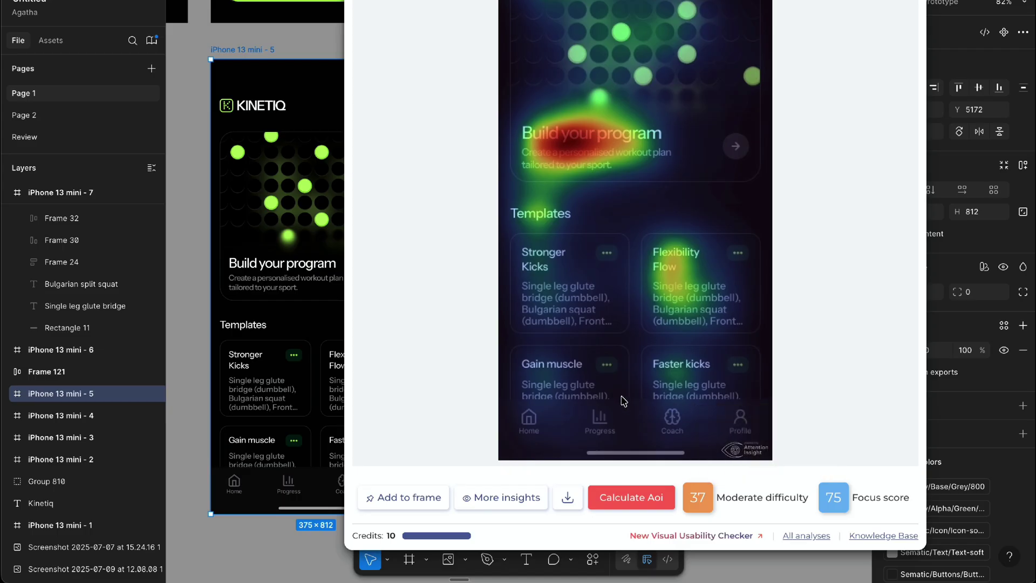
pyautogui.scroll(4, 623, 400)
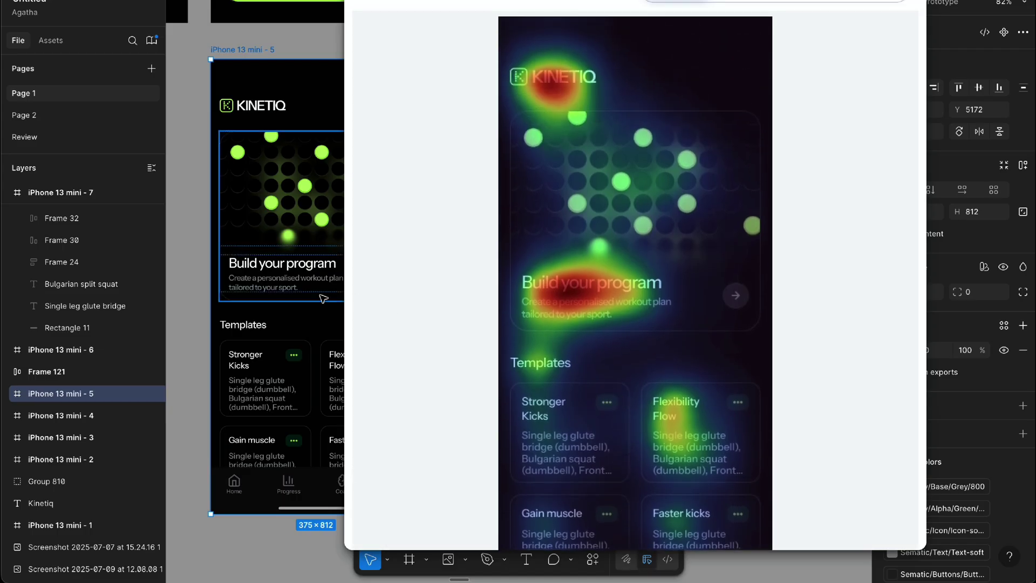
# Step: Compare the Focus, Contrast and Original views of the screen, then return to the Attention heatmap
pyautogui.scroll(1, 377, 344)
pyautogui.click(739, 13)
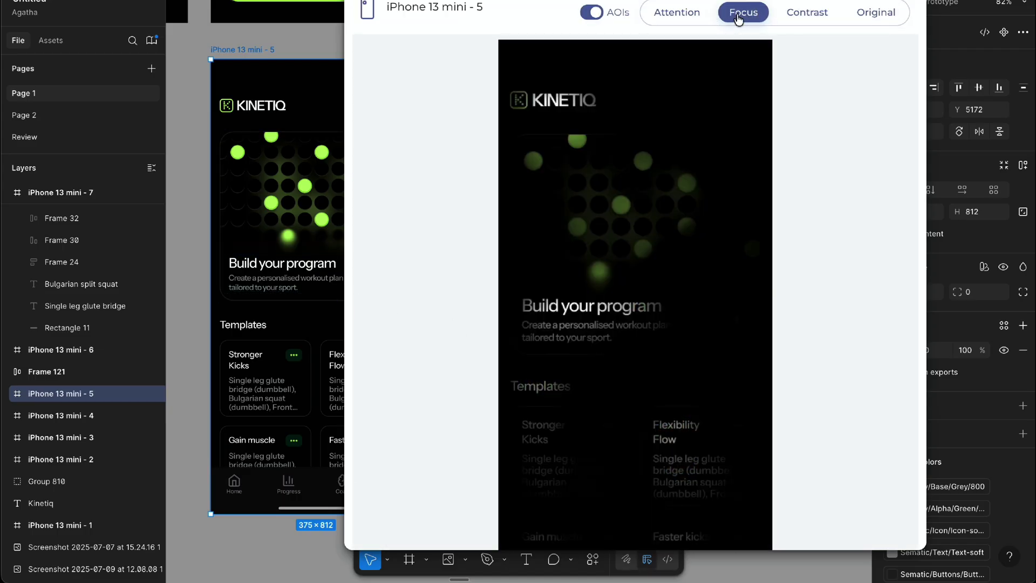
pyautogui.scroll(-5, 786, 110)
pyautogui.scroll(3, 786, 114)
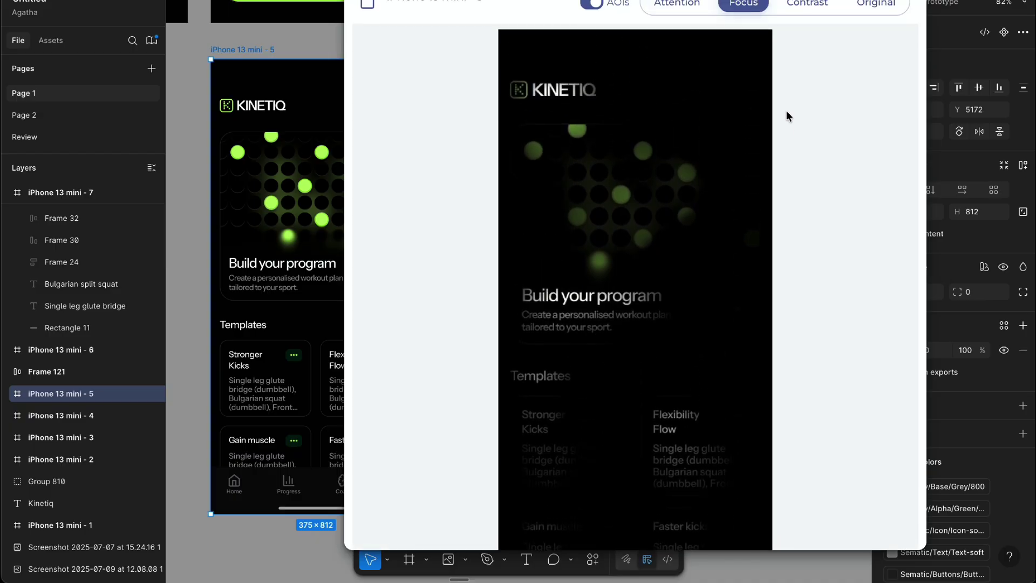
pyautogui.click(808, 12)
pyautogui.scroll(-3, 815, 176)
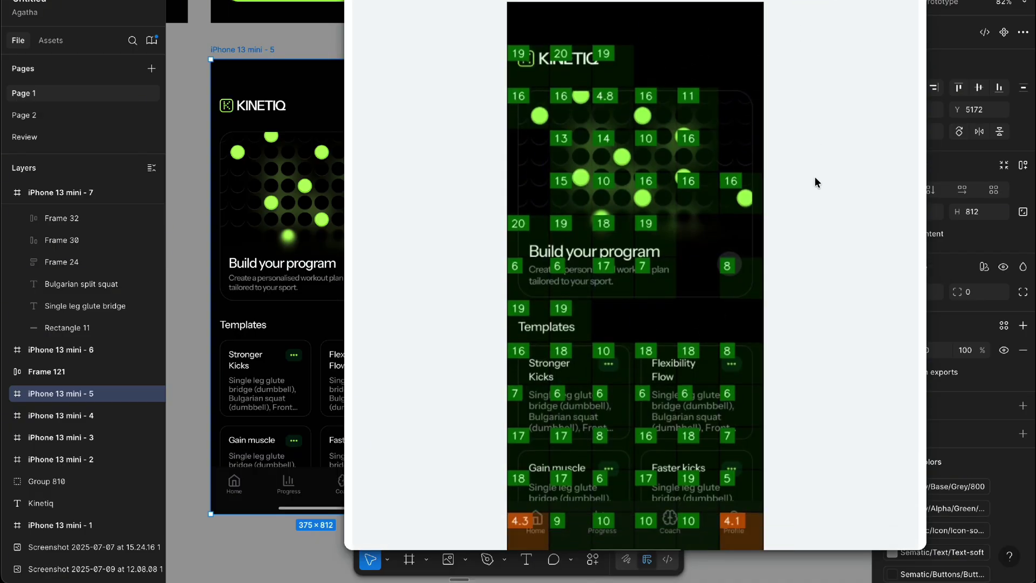
pyautogui.scroll(3, 815, 176)
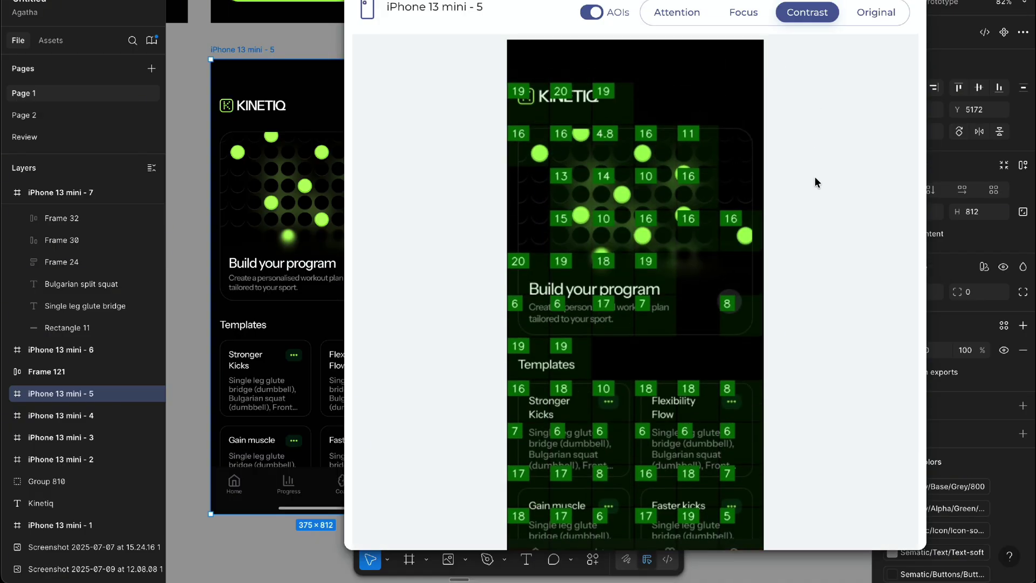
pyautogui.click(863, 15)
pyautogui.click(677, 13)
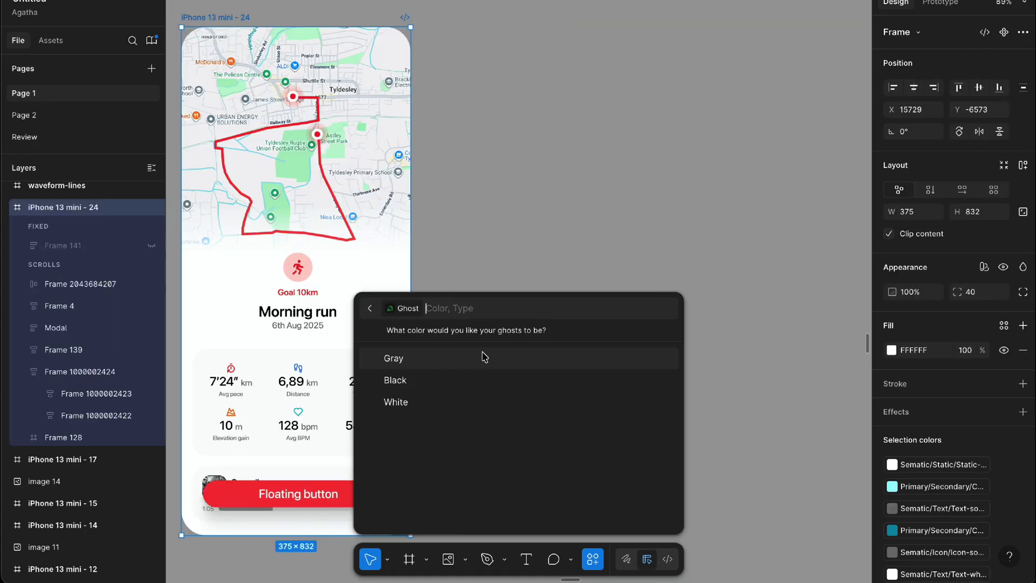
# Step: Ghostify the Morning run screen in gray linear gradient, then the mood chart in gray solid
pyautogui.click(484, 357)
pyautogui.click(492, 380)
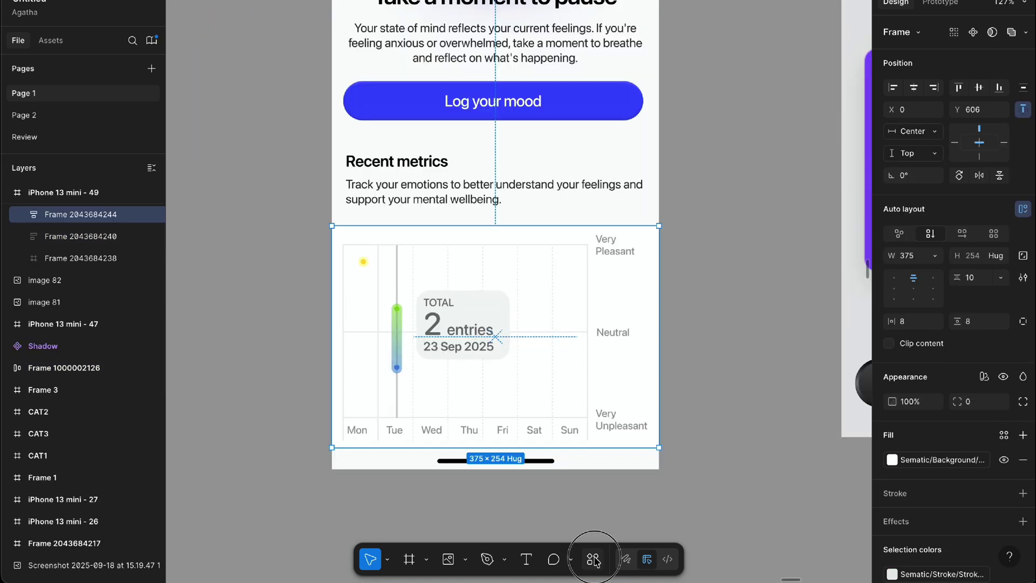
pyautogui.press('super+k')
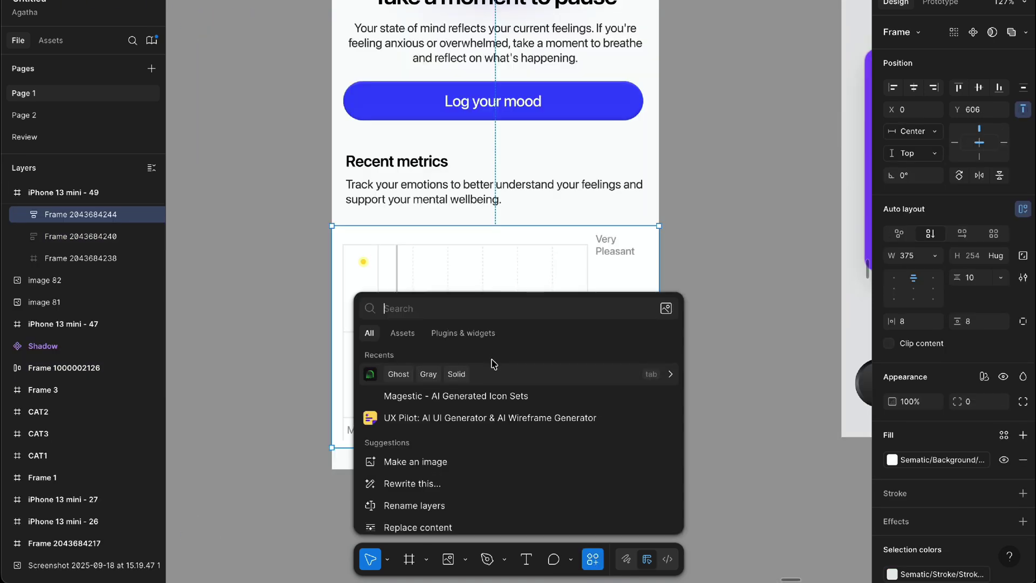
pyautogui.click(508, 374)
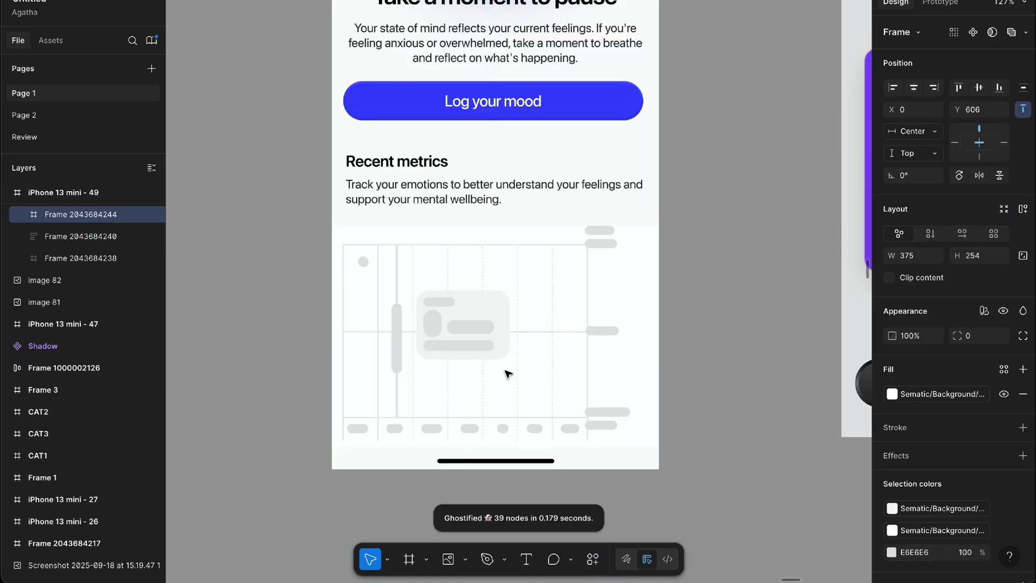
pyautogui.click(716, 418)
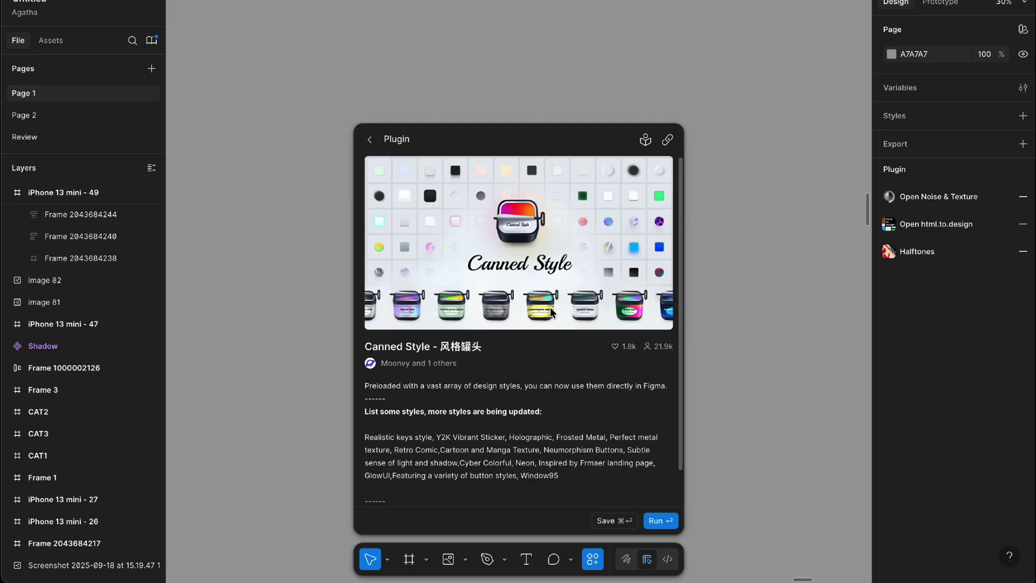
# Step: Try blue glossy, frosted glass, red Teenage Engineering and retro green styles on the Log your mood button
pyautogui.scroll(-2, 551, 311)
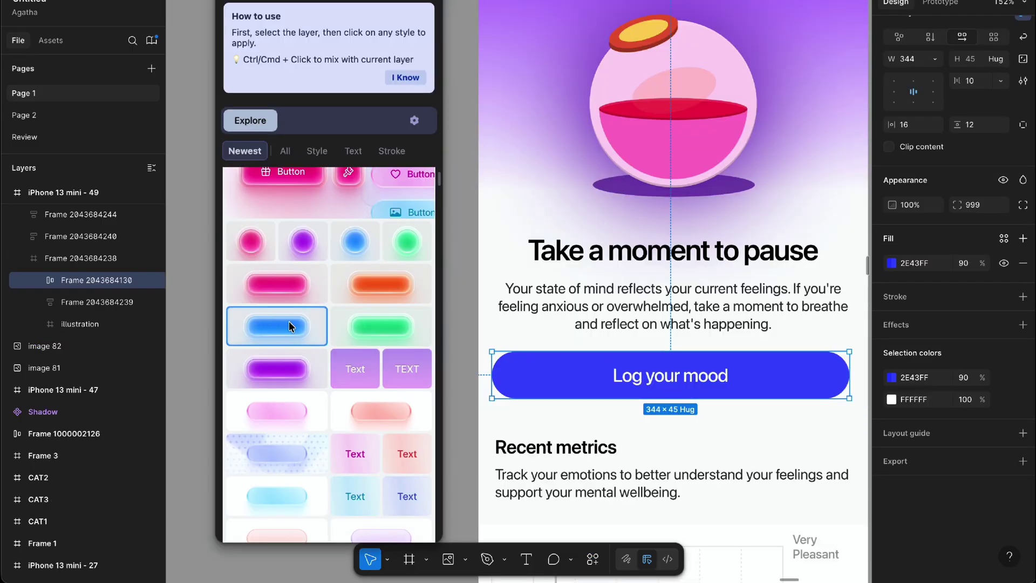
pyautogui.click(291, 327)
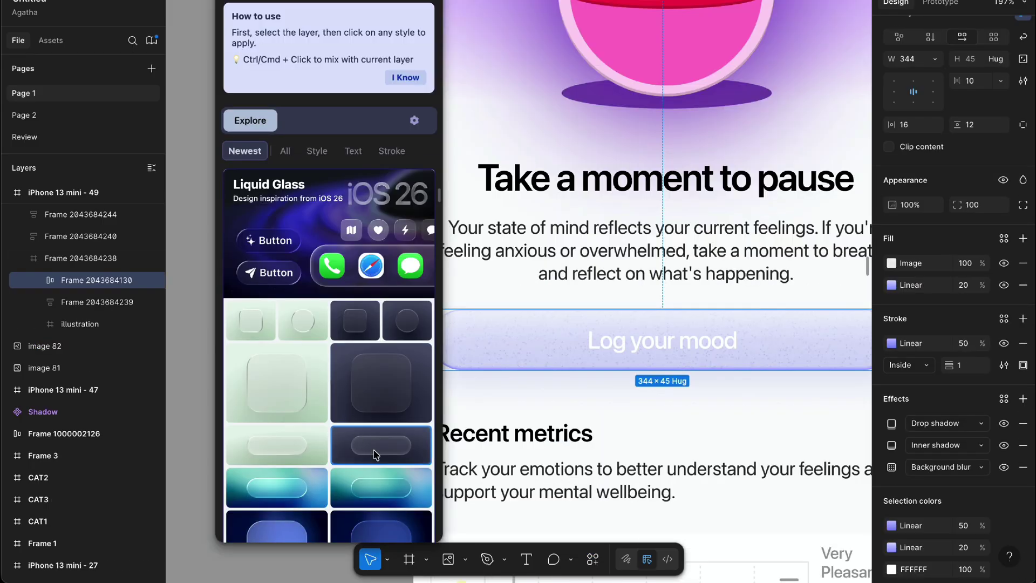
pyautogui.click(370, 451)
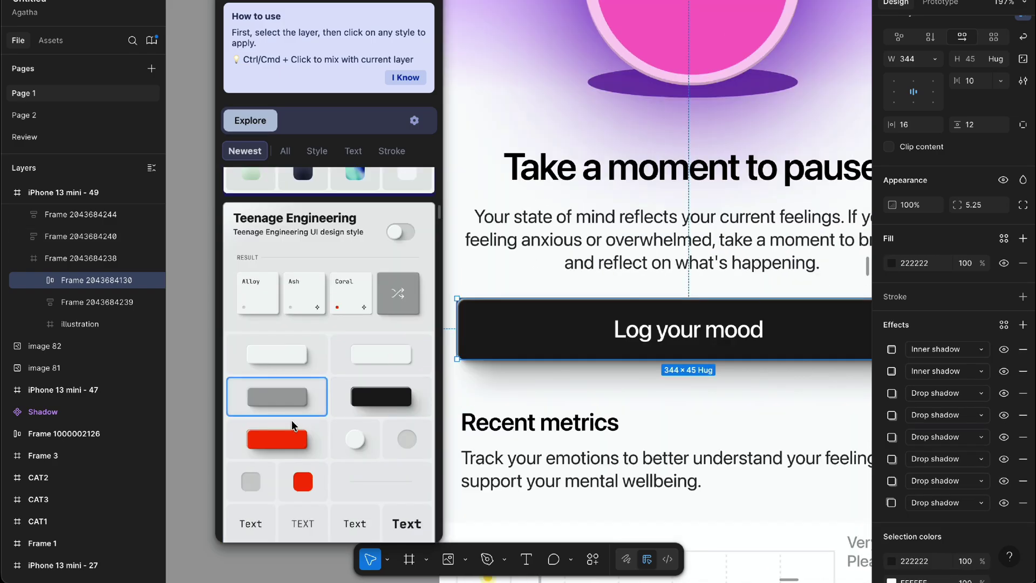
pyautogui.click(290, 434)
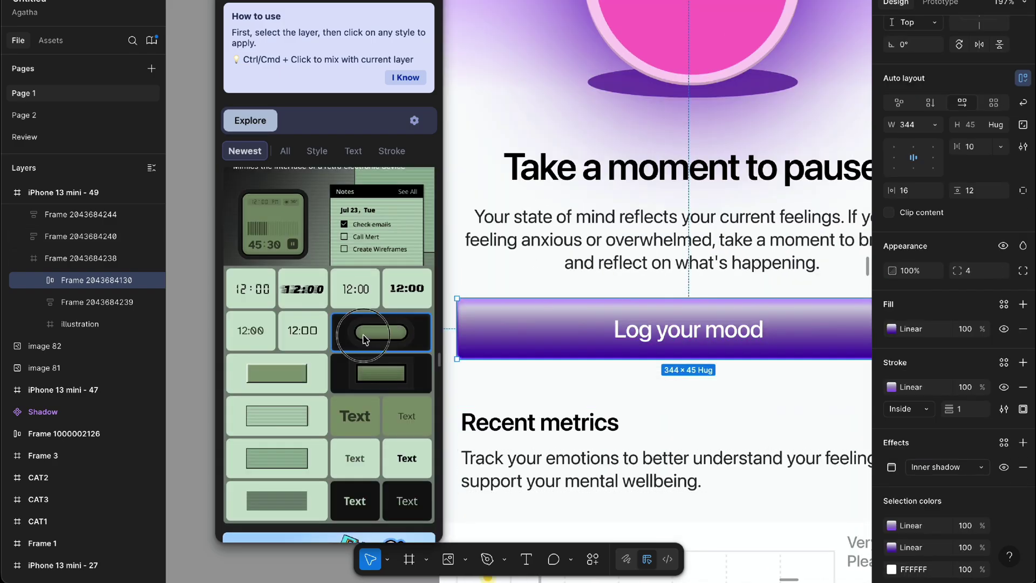
pyautogui.click(360, 450)
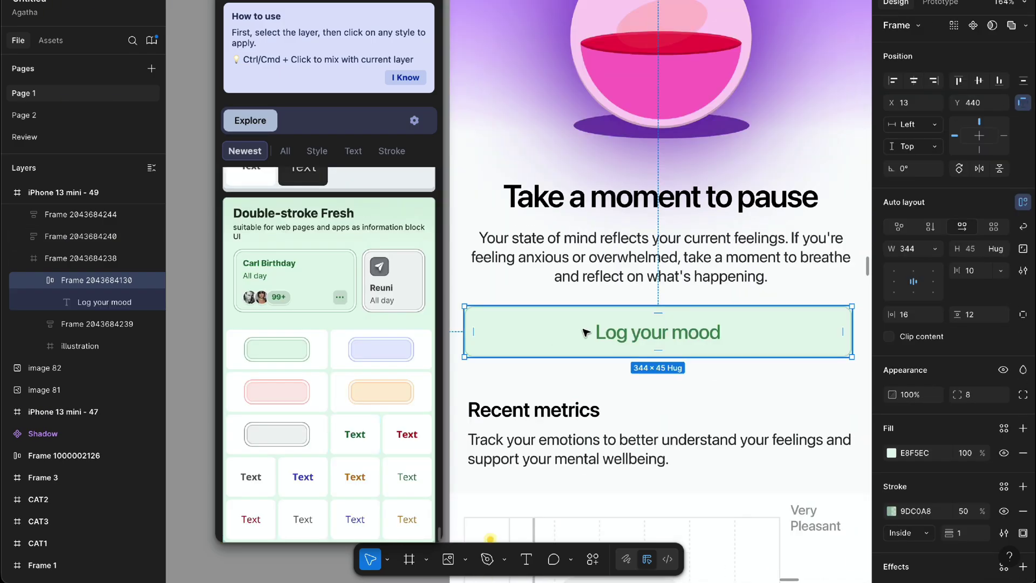
# Step: Style the Log your mood label as green Open Sans text in regular weight
pyautogui.doubleClick(616, 331)
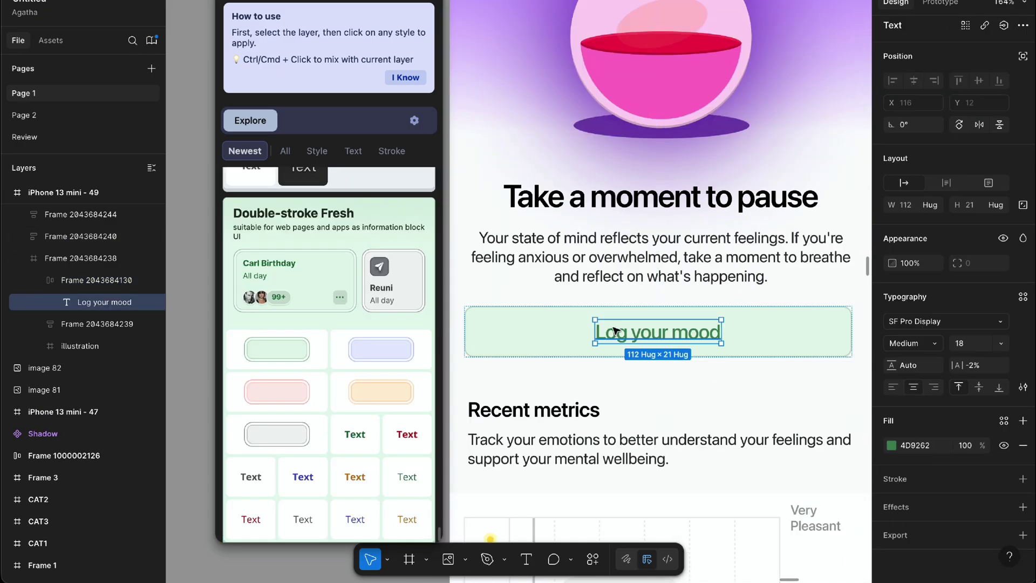
pyautogui.click(354, 437)
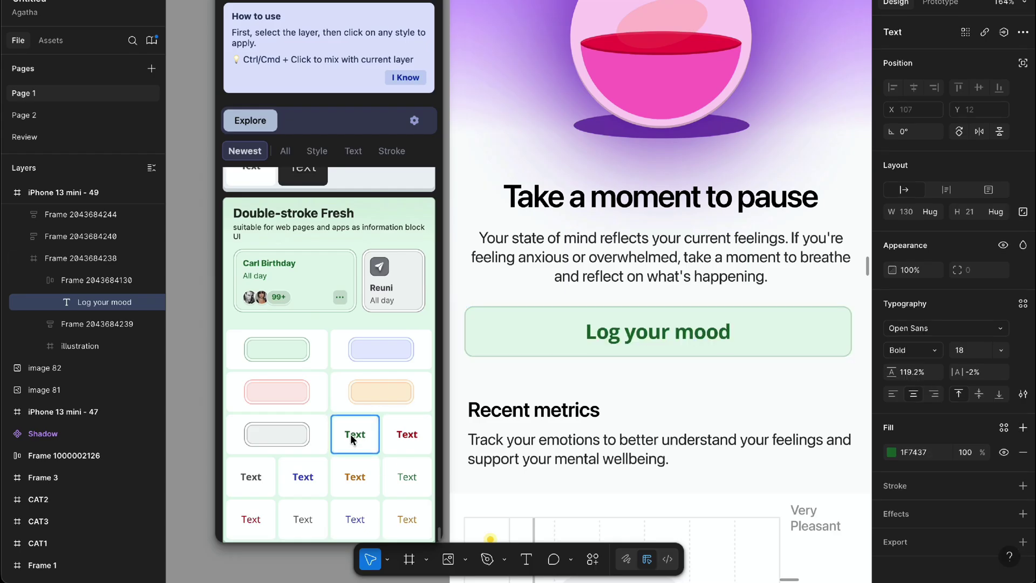
pyautogui.click(400, 483)
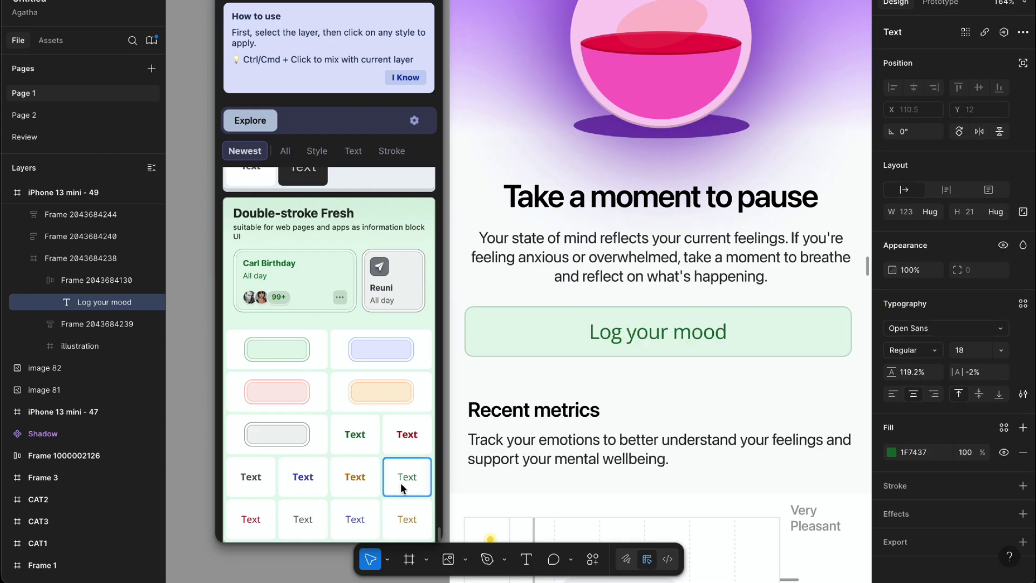